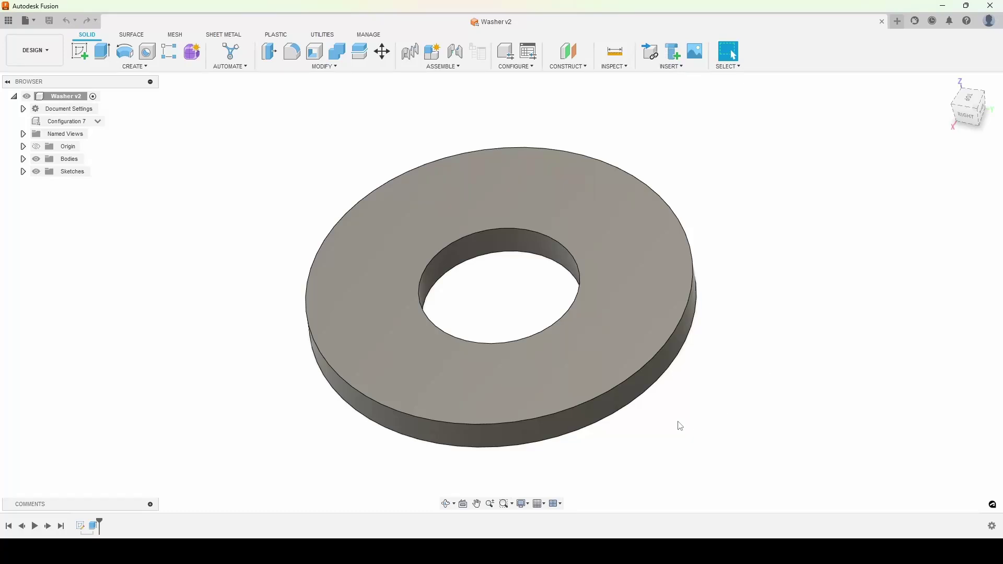
- Close the Washer v2 design, leaving a blank untitled design open
{"action": "middle_click_drag", "start_coordinate": [725, 382], "coordinate": [645, 424]}
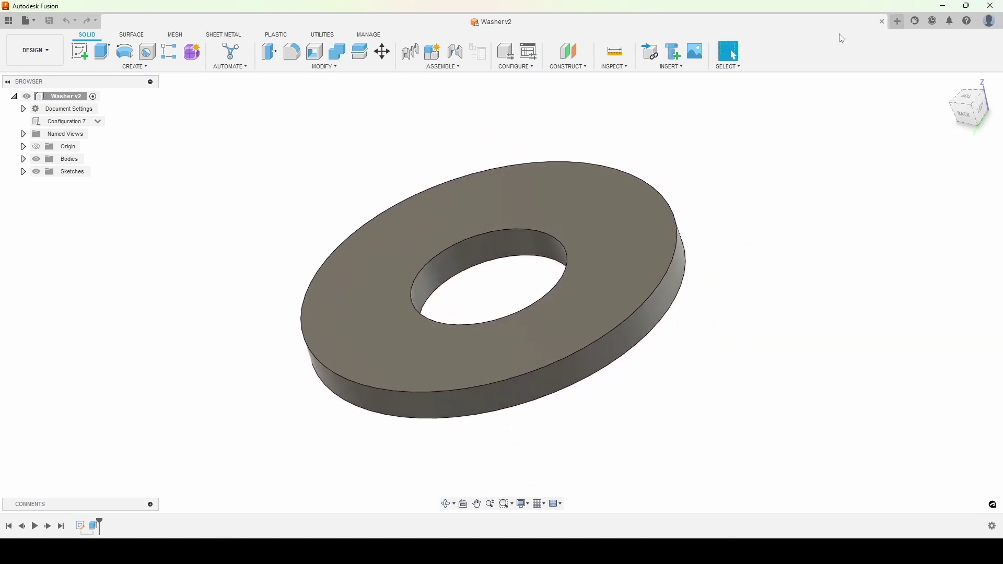
{"action": "left_click", "coordinate": [883, 23]}
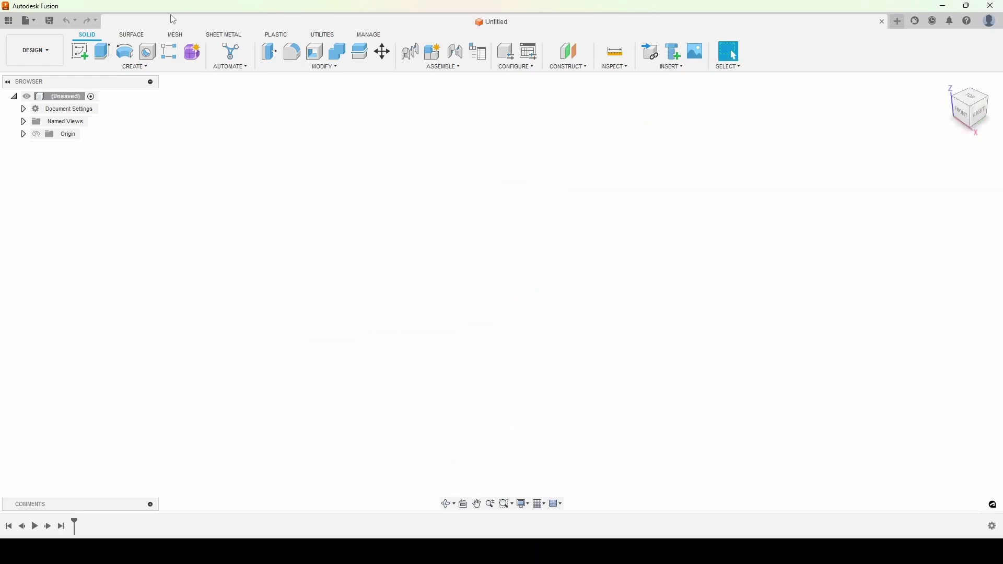
- Browse the project's designs and team list in the Data Panel, then close the panel
{"action": "left_click", "coordinate": [9, 20]}
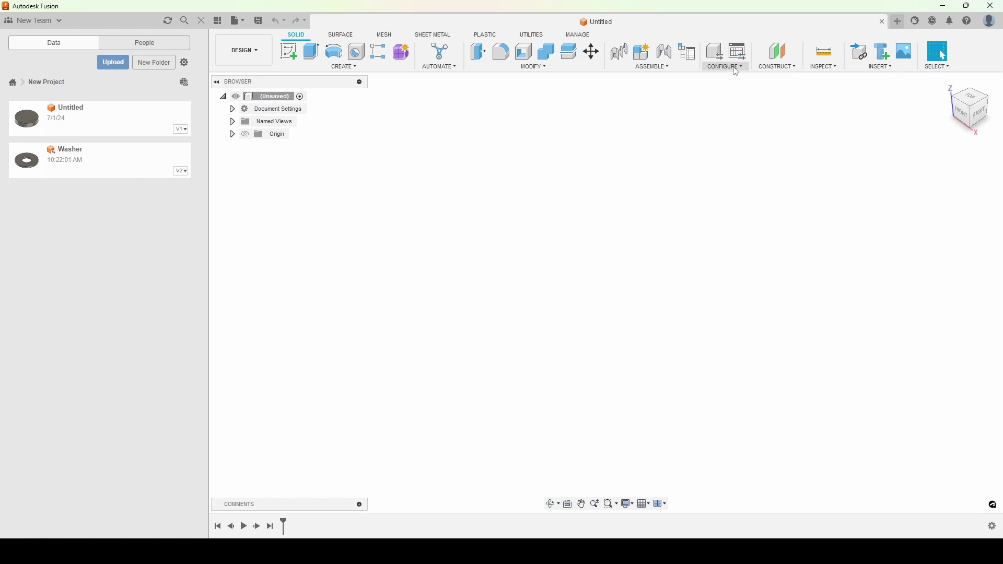
{"action": "left_click", "coordinate": [34, 21]}
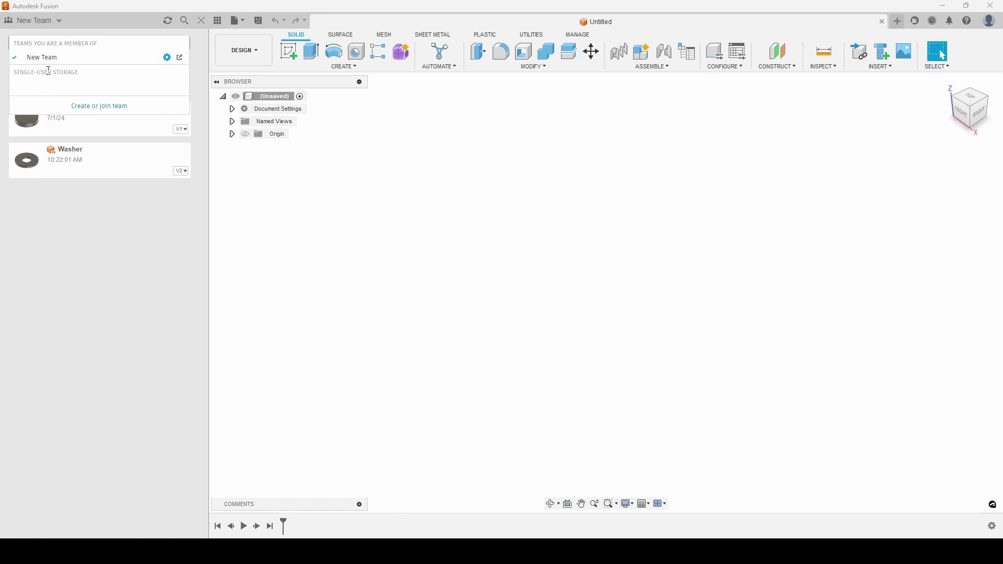
{"action": "left_click", "coordinate": [42, 62]}
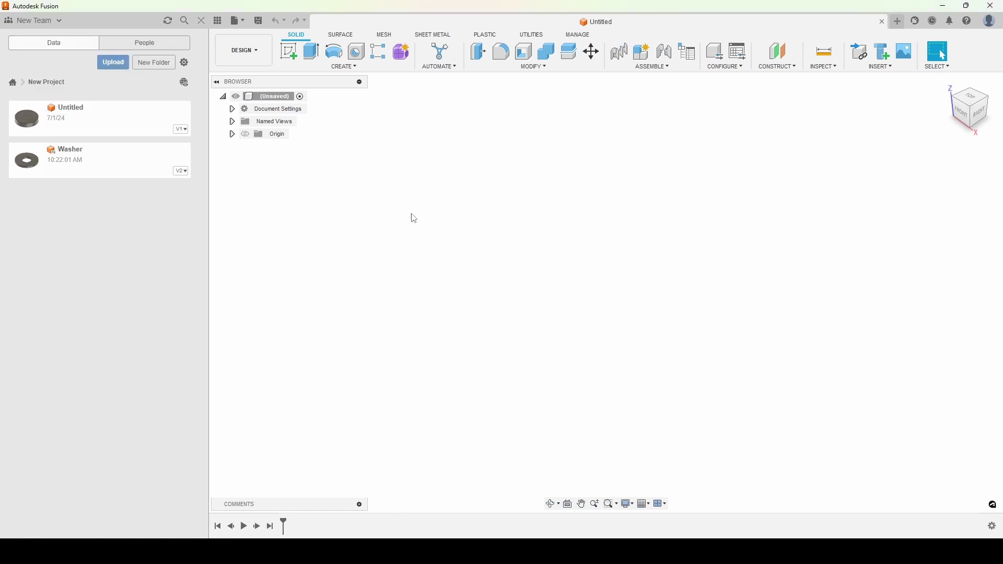
{"action": "left_click", "coordinate": [201, 21]}
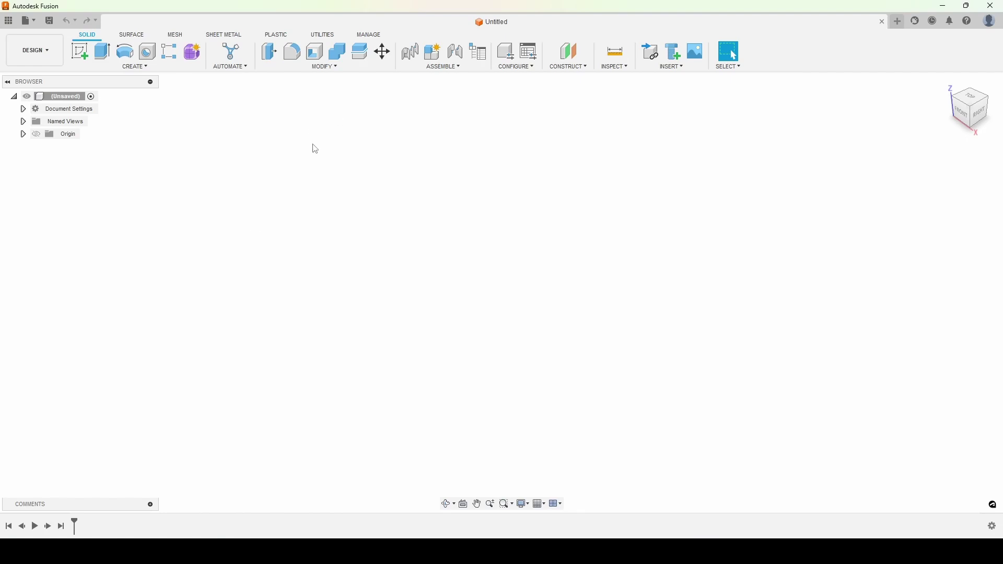
- Start a sketch on the XY plane and draw two concentric circles at the origin
{"action": "left_click", "coordinate": [79, 51]}
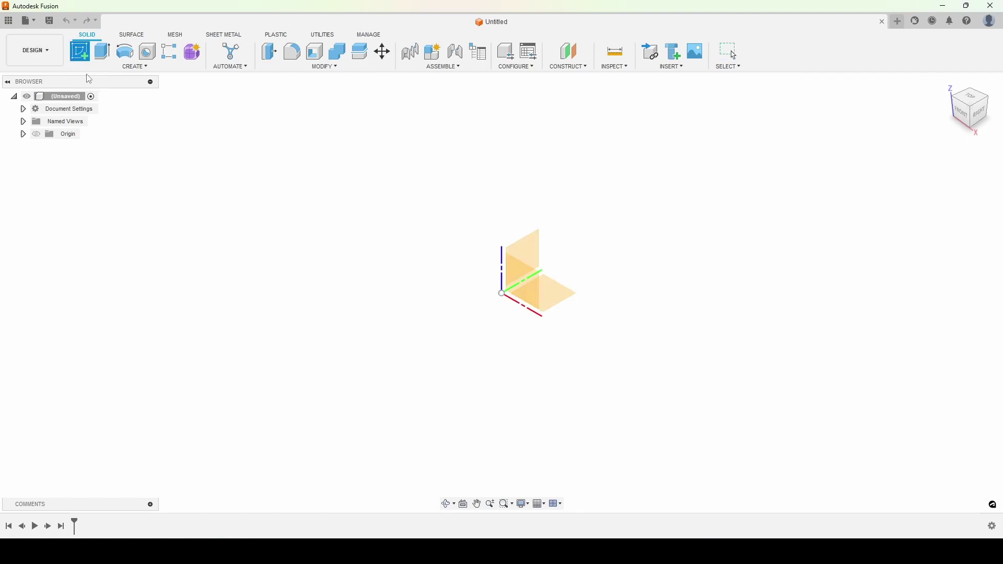
{"action": "left_click", "coordinate": [560, 308]}
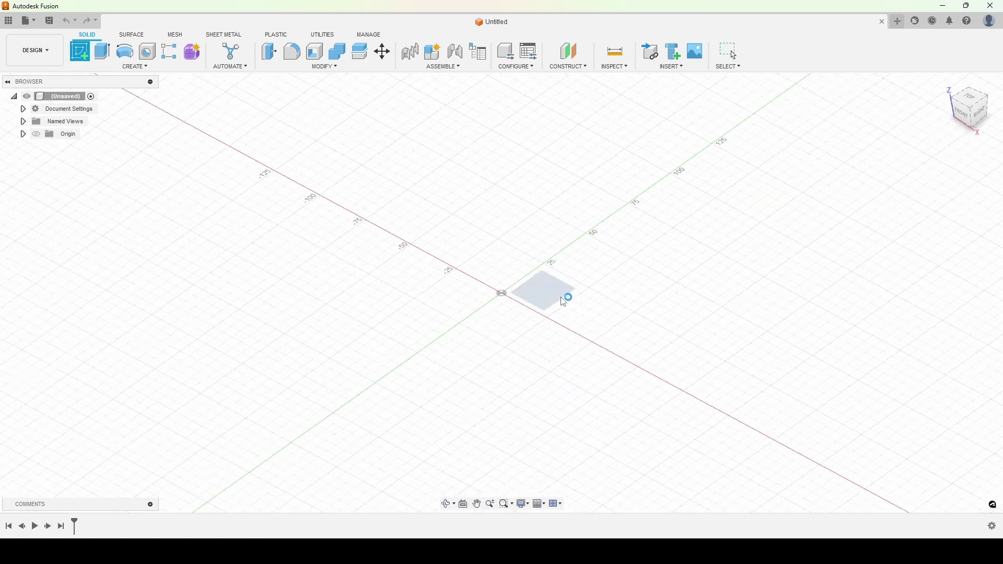
{"action": "key", "text": "c"}
{"action": "left_click", "coordinate": [501, 293]}
{"action": "type", "text": "100"}
{"action": "key", "text": "Return"}
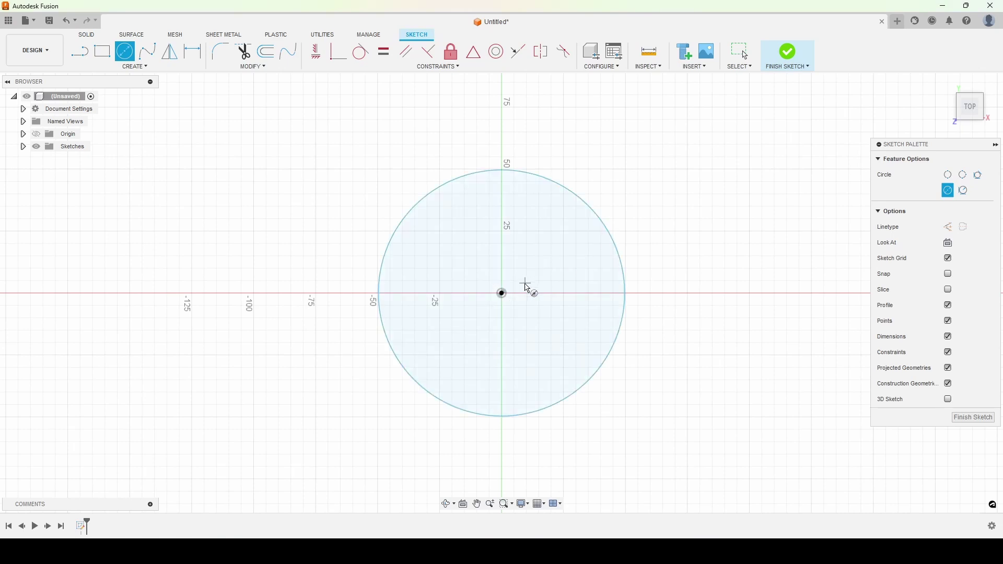
{"action": "left_click", "coordinate": [502, 293]}
{"action": "left_click", "coordinate": [675, 178]}
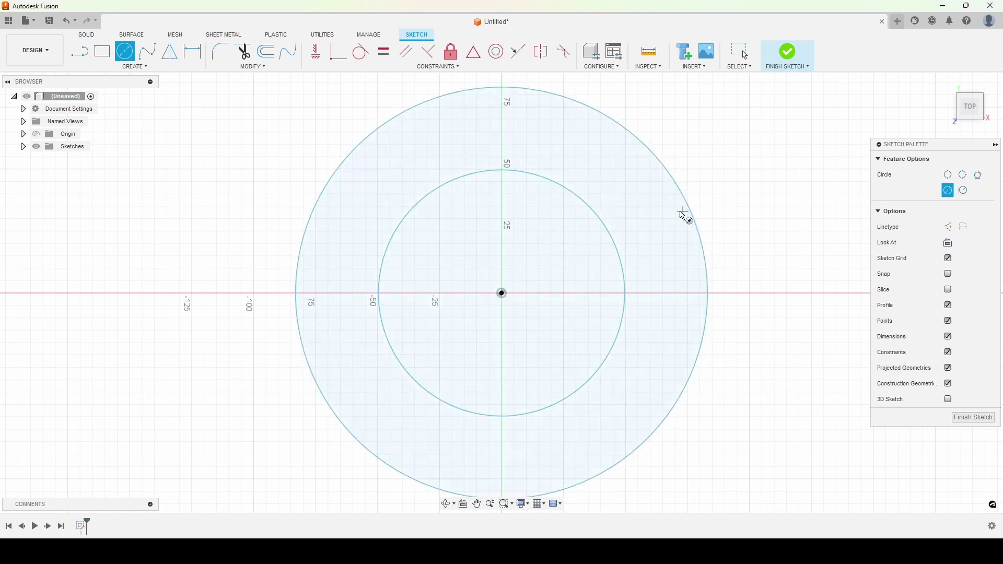
- Dimension the inner circle to 10 mm and the outer circle to 20 mm diameter
{"action": "key", "text": "d"}
{"action": "left_click", "coordinate": [437, 195]}
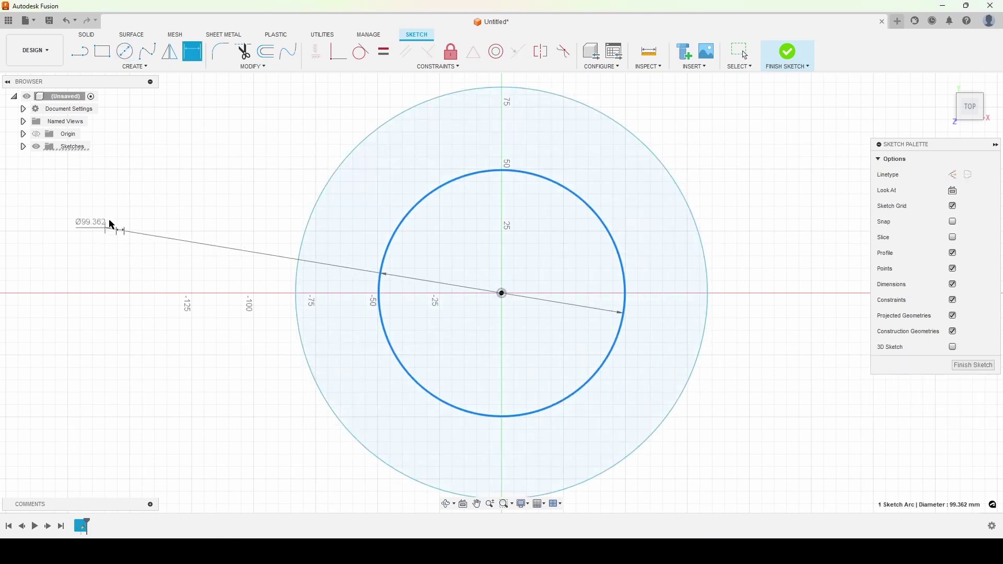
{"action": "left_click", "coordinate": [219, 175]}
{"action": "type", "text": "10"}
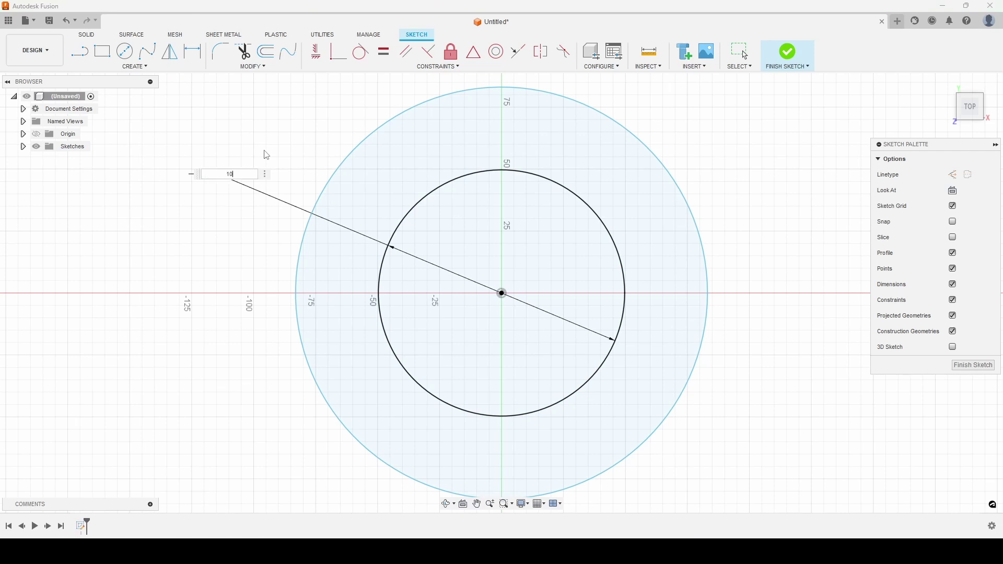
{"action": "key", "text": "Return"}
{"action": "left_click", "coordinate": [326, 168]}
{"action": "left_click", "coordinate": [272, 177]}
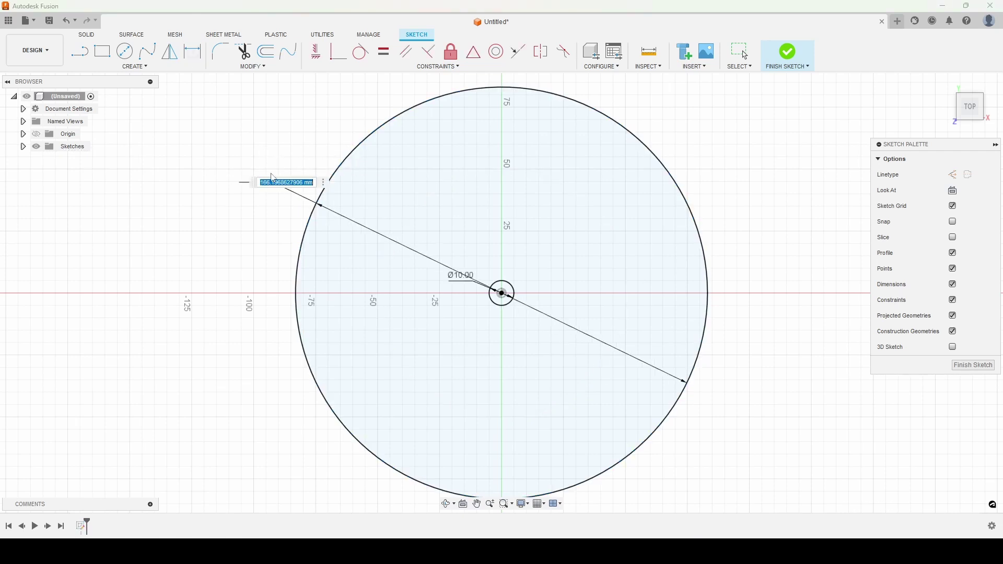
{"action": "type", "text": "20"}
{"action": "key", "text": "Return"}
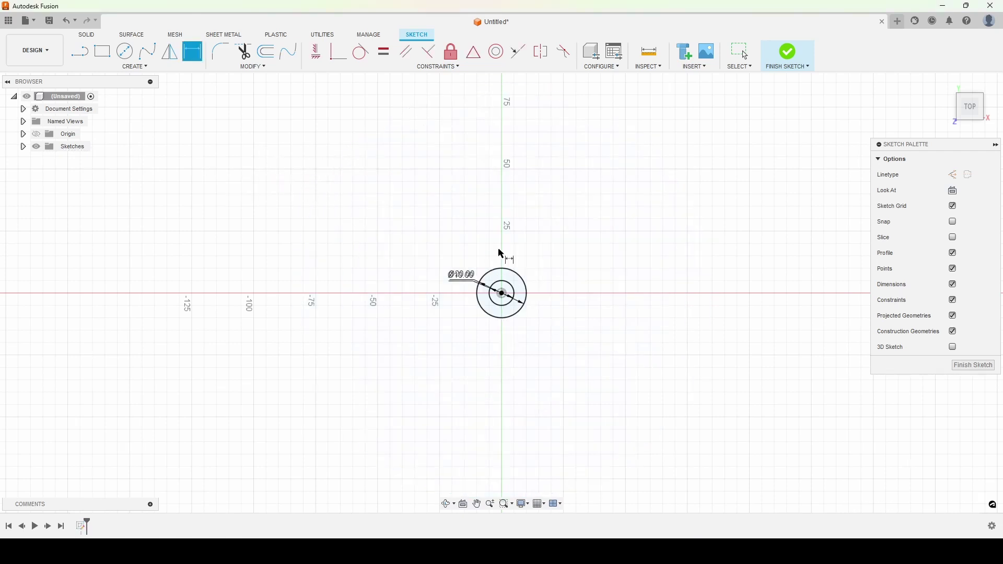
{"action": "middle_click_drag", "start_coordinate": [588, 386], "coordinate": [570, 385]}
- Extrude the ring profile between the two circles 1 mm into a washer body
{"action": "key", "text": "e"}
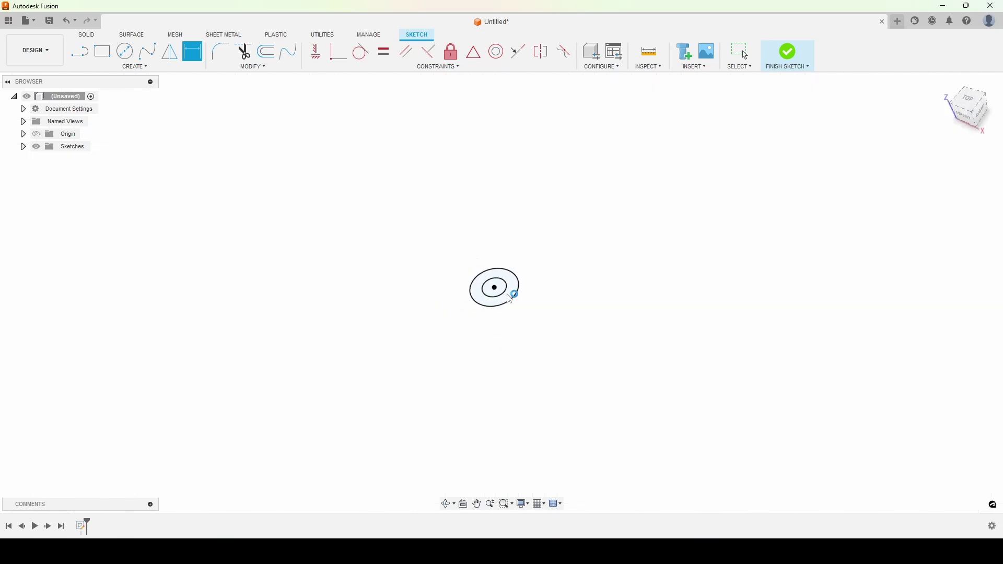
{"action": "left_click", "coordinate": [520, 305]}
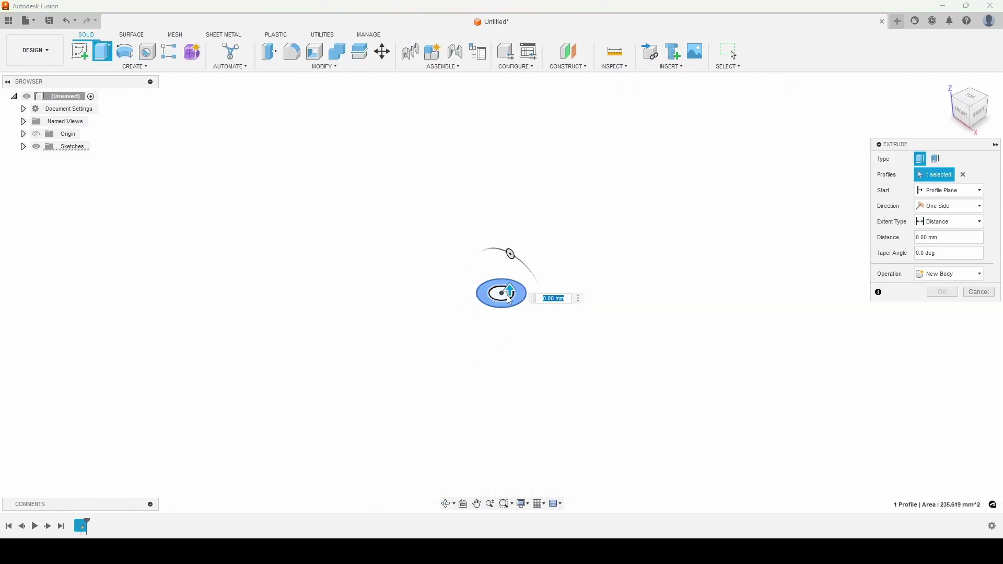
{"action": "type", "text": "1"}
{"action": "key", "text": "Return"}
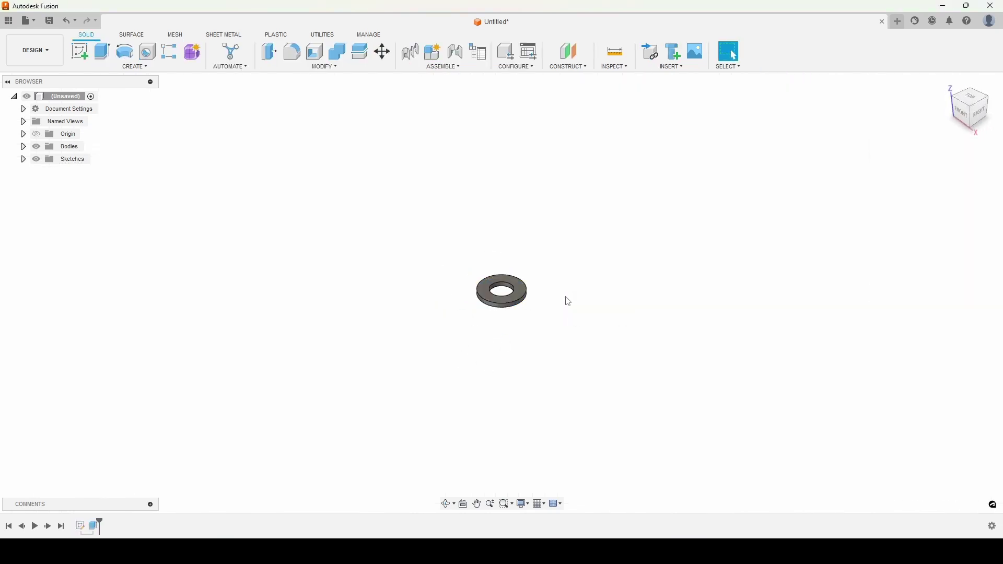
{"action": "scroll", "coordinate": [481, 275], "scroll_direction": "up", "scroll_amount": 5}
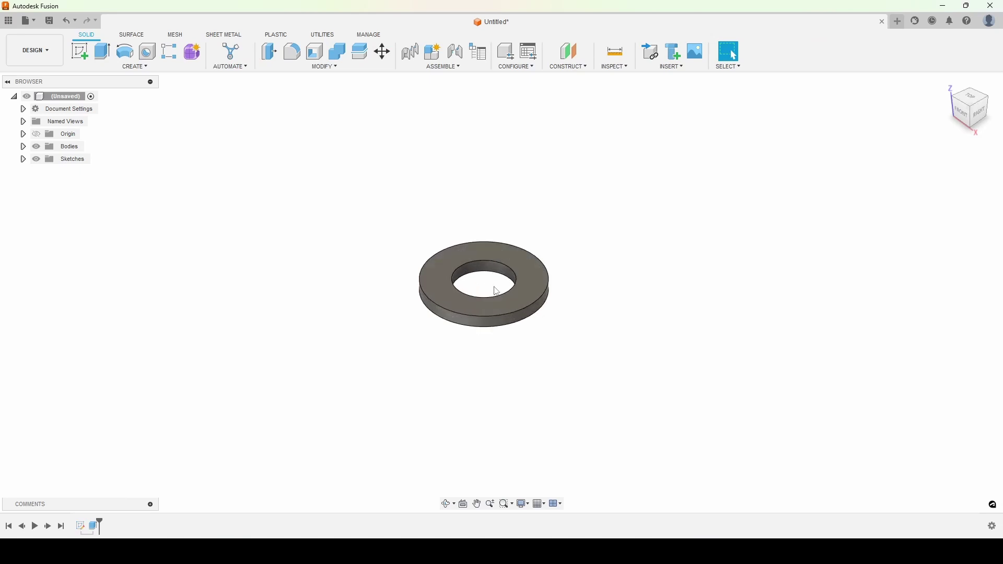
{"action": "scroll", "coordinate": [504, 301], "scroll_direction": "up", "scroll_amount": 3}
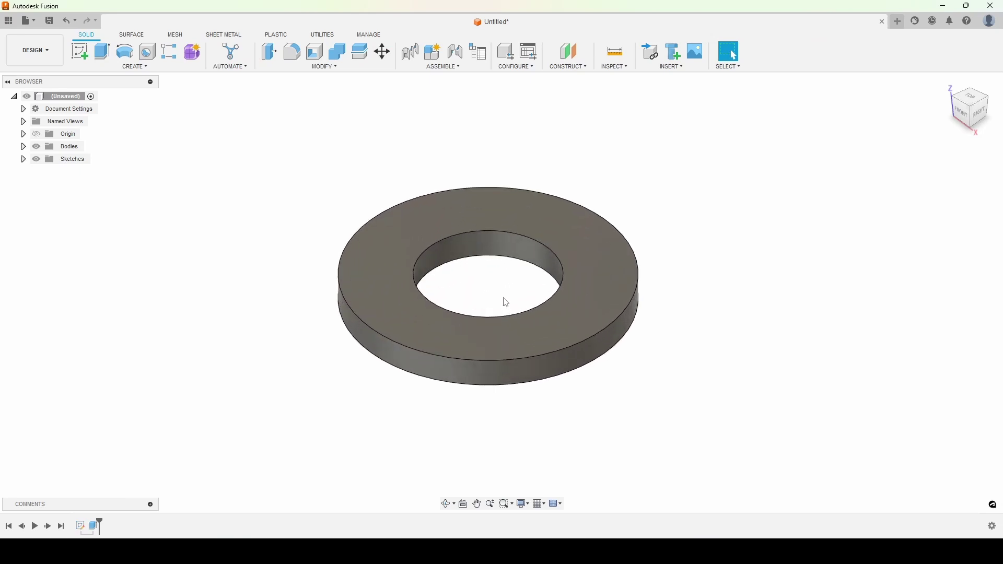
{"action": "mouse_move", "coordinate": [634, 384]}
{"action": "middle_mouse_down"}
{"action": "mouse_move", "coordinate": [680, 429]}
{"action": "mouse_move", "coordinate": [669, 420]}
{"action": "middle_mouse_up"}
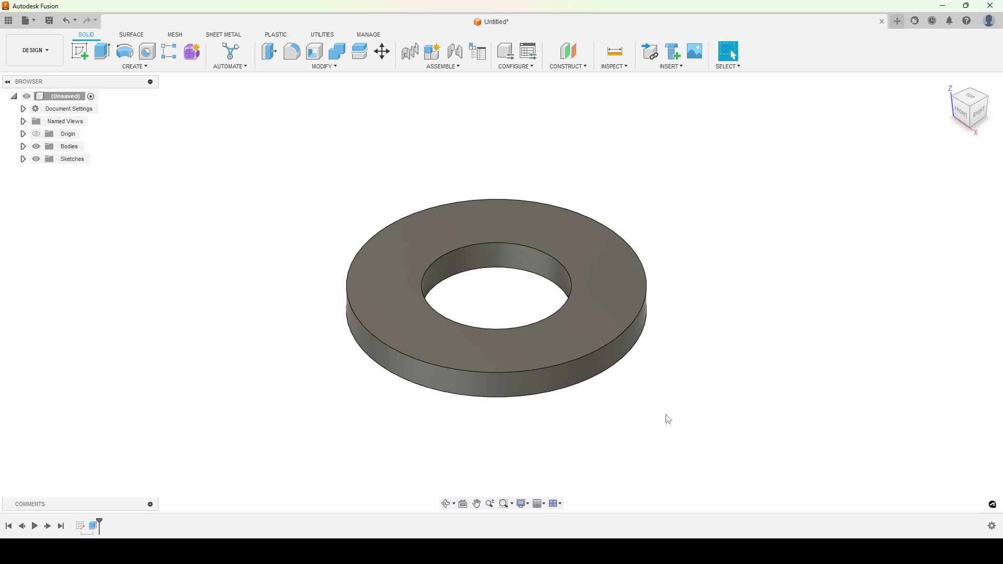
- In Change Parameters, add user parameter ID = 10 mm with comment 'Inner Diameter'
{"action": "left_click", "coordinate": [324, 67]}
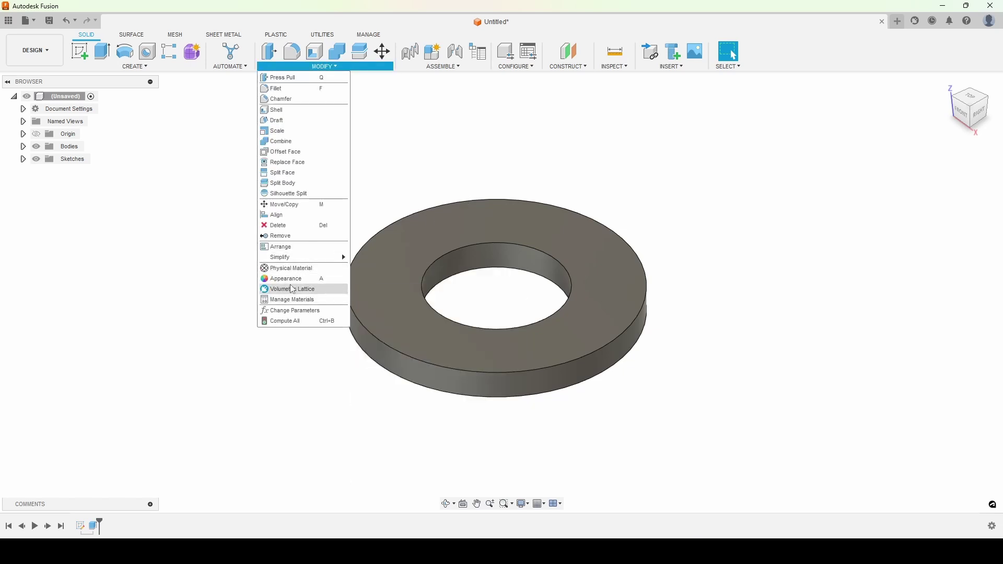
{"action": "left_click", "coordinate": [294, 312]}
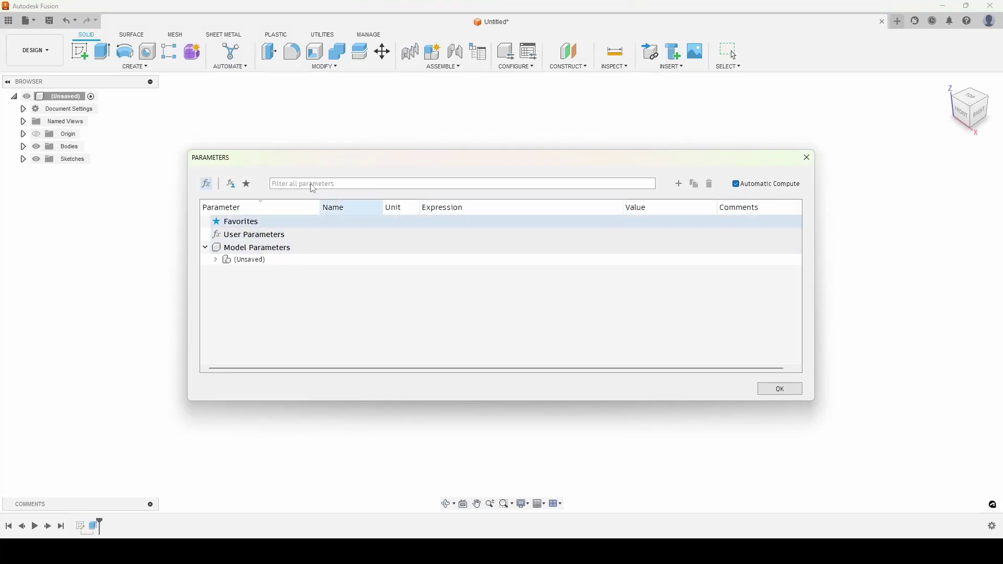
{"action": "left_click", "coordinate": [678, 184]}
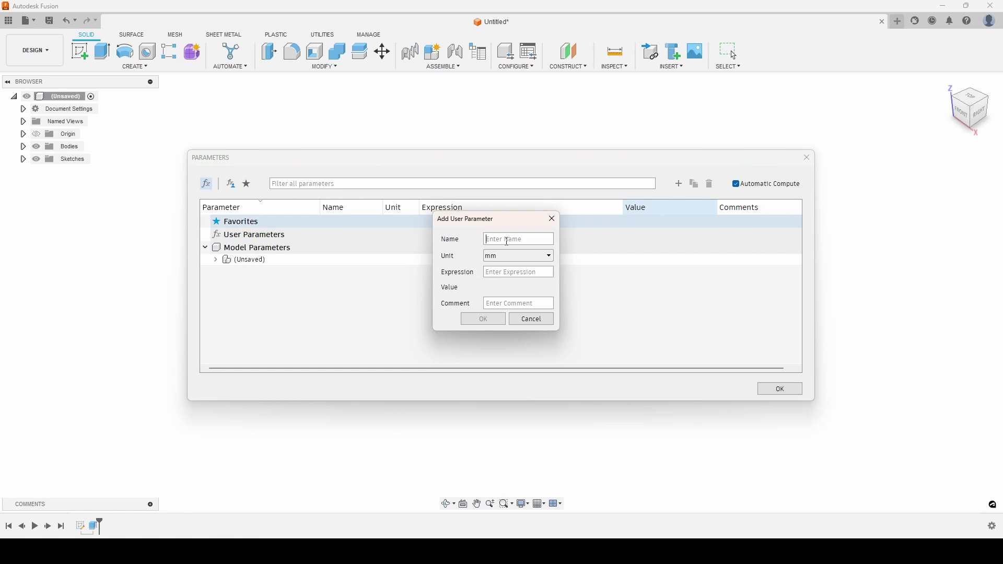
{"action": "type", "text": "ID"}
{"action": "left_click", "coordinate": [504, 272]}
{"action": "type", "text": "10"}
{"action": "type", "text": "Inner"}
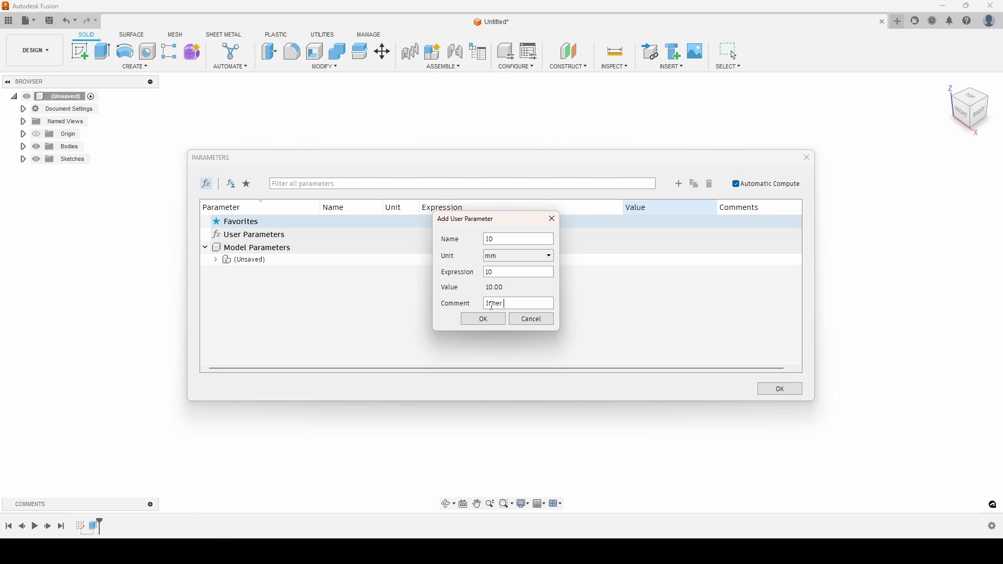
{"action": "type", "text": " Diameter"}
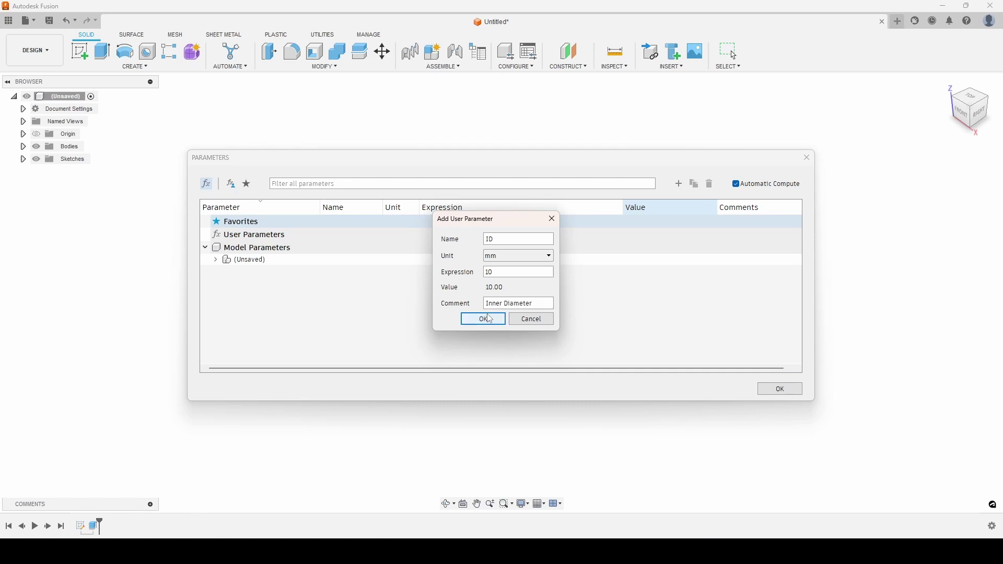
{"action": "left_click", "coordinate": [483, 319]}
- Add user parameter OD = 20 mm with comment 'Outer Diameter'
{"action": "left_click", "coordinate": [681, 184]}
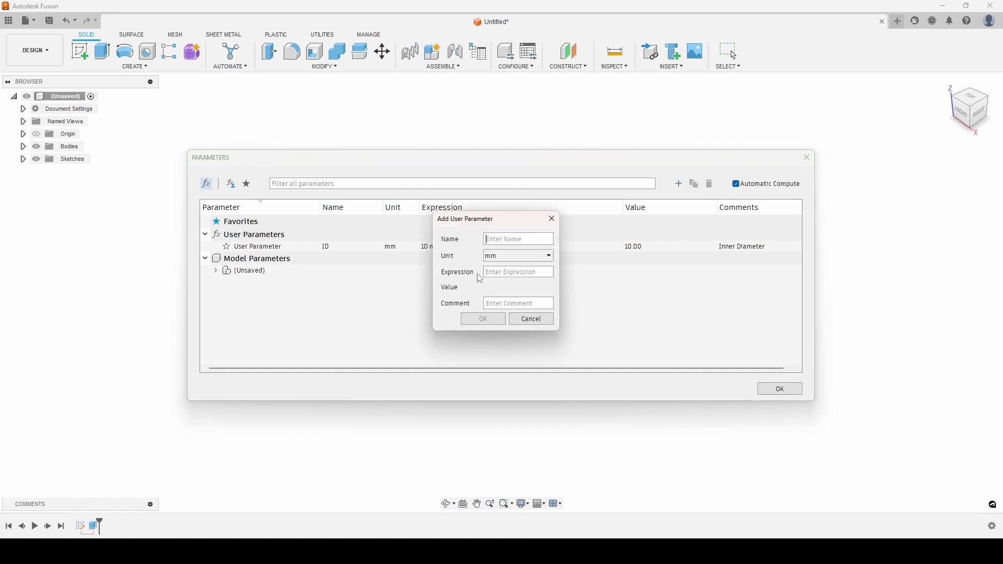
{"action": "type", "text": "OD"}
{"action": "left_click", "coordinate": [513, 271]}
{"action": "type", "text": "20"}
{"action": "left_click", "coordinate": [502, 301]}
{"action": "type", "text": "O"}
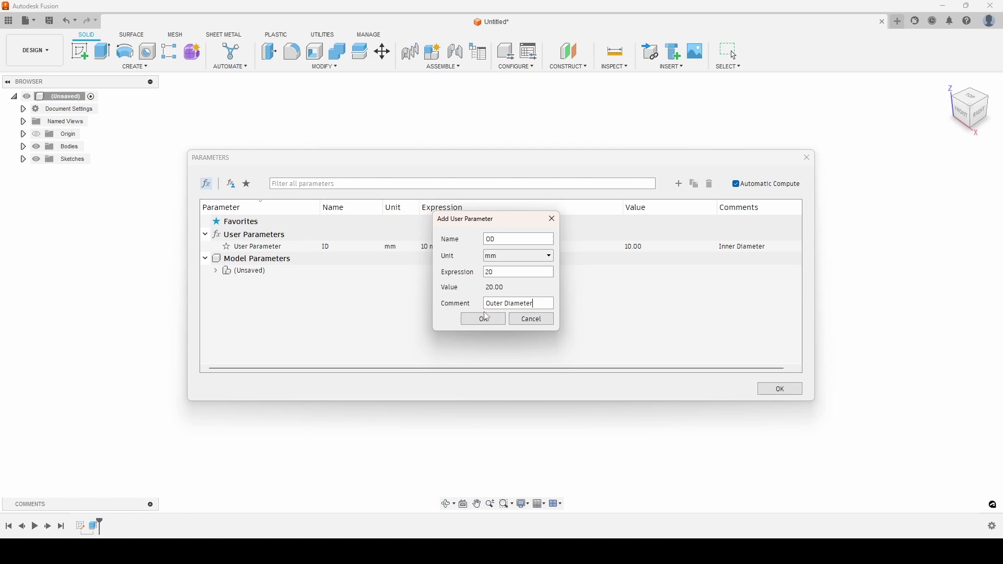
{"action": "left_click", "coordinate": [483, 319]}
- Add user parameter Thickness = 2 mm
{"action": "left_click", "coordinate": [678, 184]}
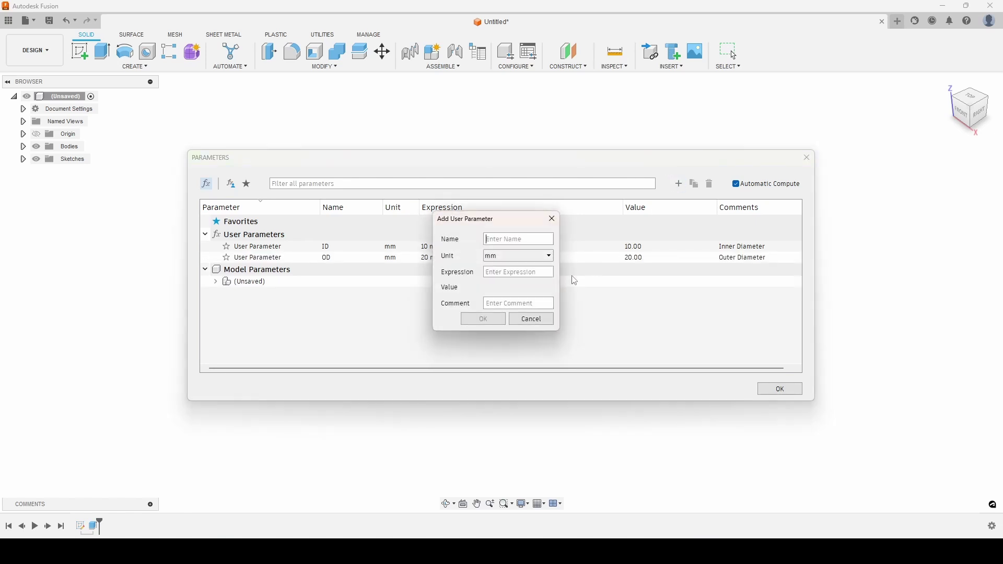
{"action": "type", "text": "Thi"}
{"action": "type", "text": "2"}
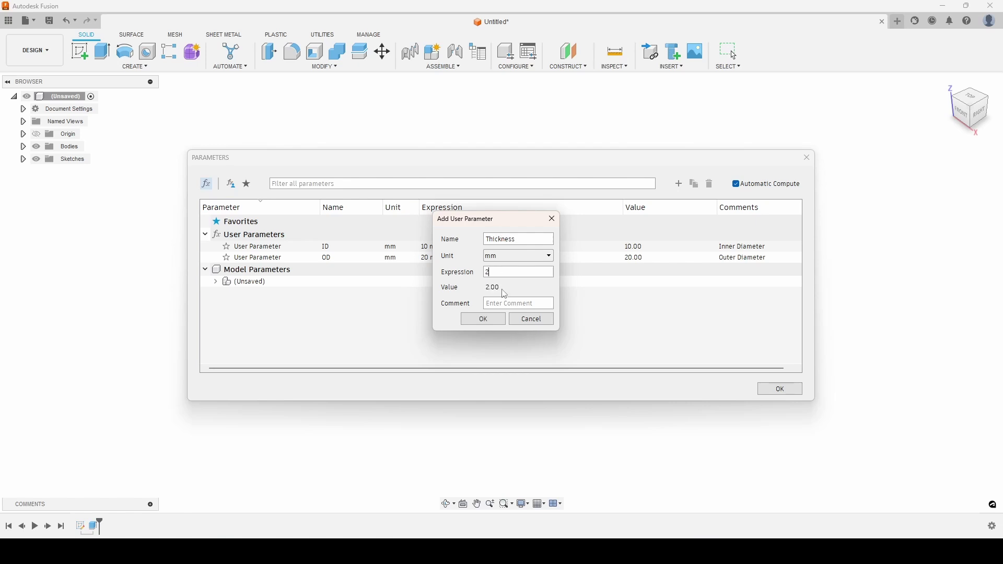
{"action": "left_click", "coordinate": [483, 319]}
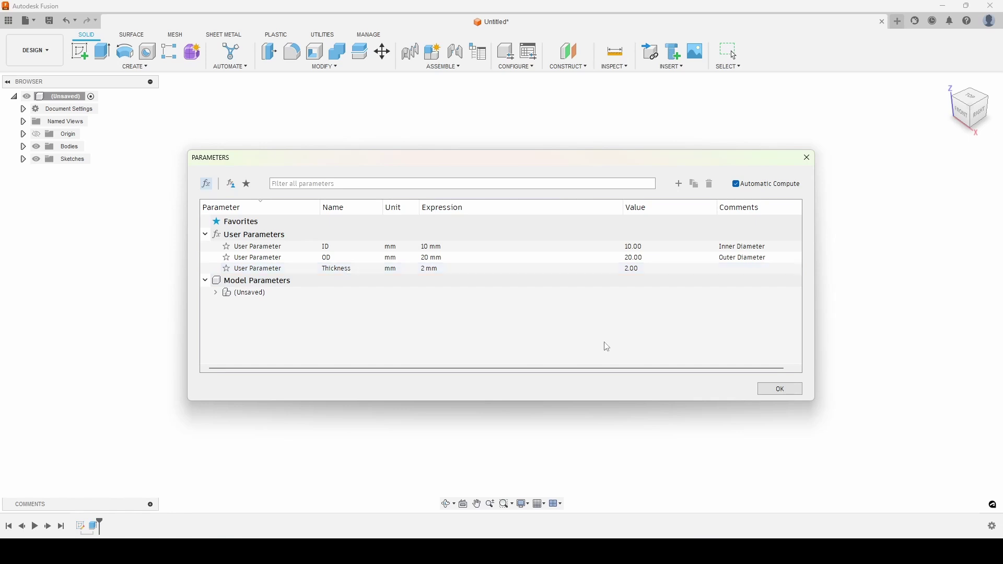
- Move the Parameters dialog aside, close it, and bring up Sketch1's context menu
{"action": "left_click_drag", "start_coordinate": [487, 164], "coordinate": [473, 186]}
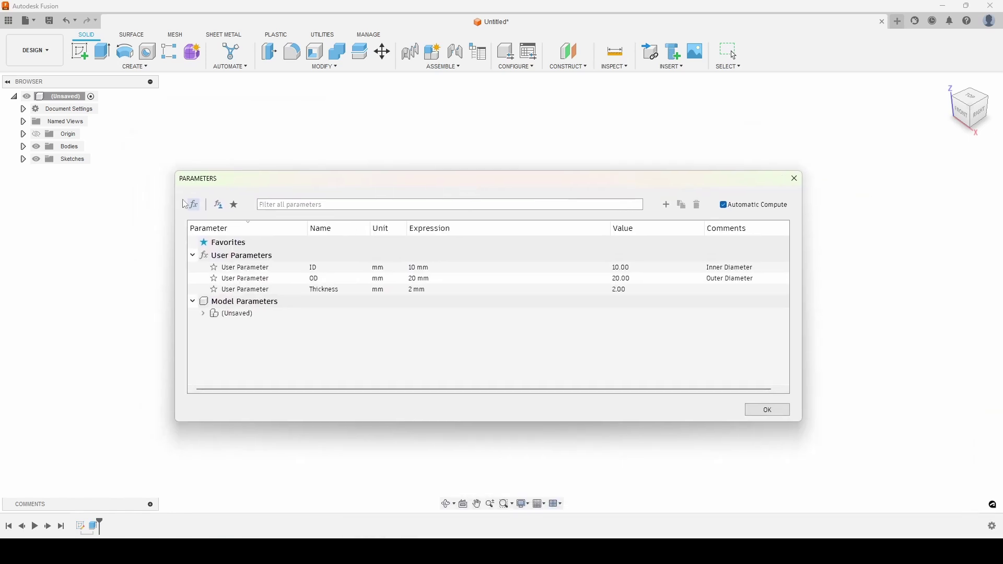
{"action": "left_click_drag", "start_coordinate": [173, 207], "coordinate": [491, 208]}
{"action": "left_click_drag", "start_coordinate": [634, 184], "coordinate": [801, 174]}
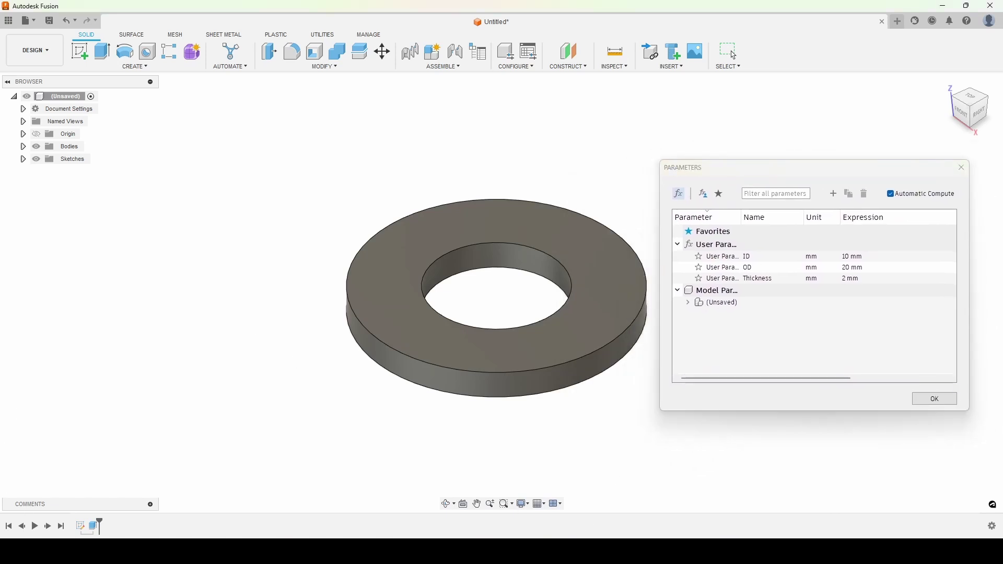
{"action": "left_click", "coordinate": [82, 526]}
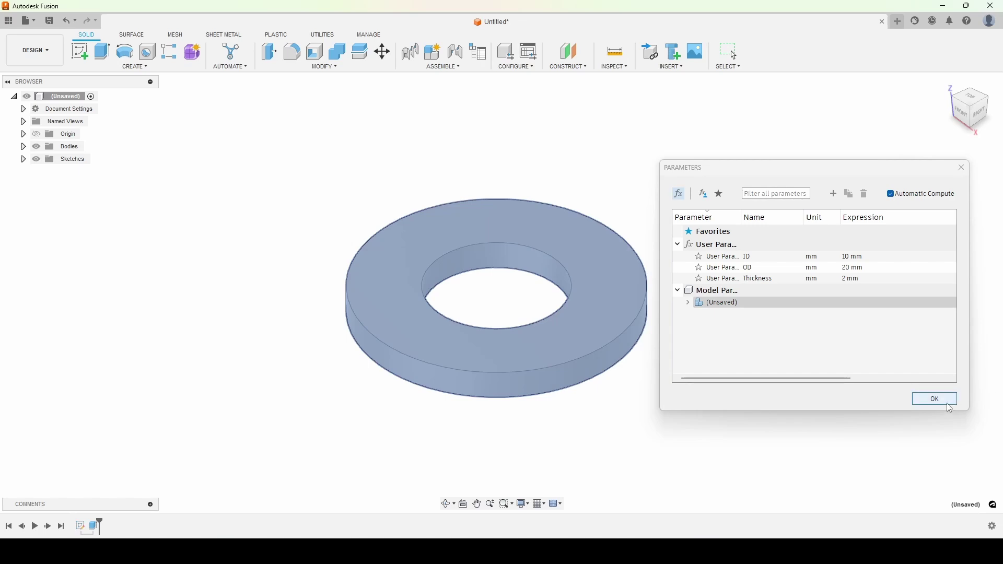
{"action": "left_click", "coordinate": [949, 405]}
{"action": "right_click", "coordinate": [82, 526]}
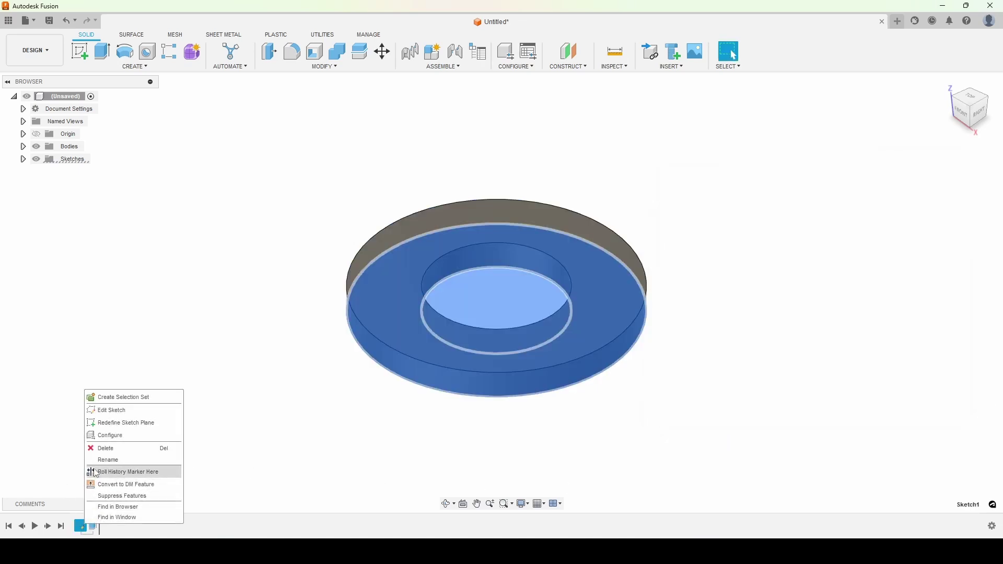
- Edit Sketch1 so the Ø10 dimension uses ID and the Ø20 dimension uses OD
{"action": "left_click", "coordinate": [109, 410]}
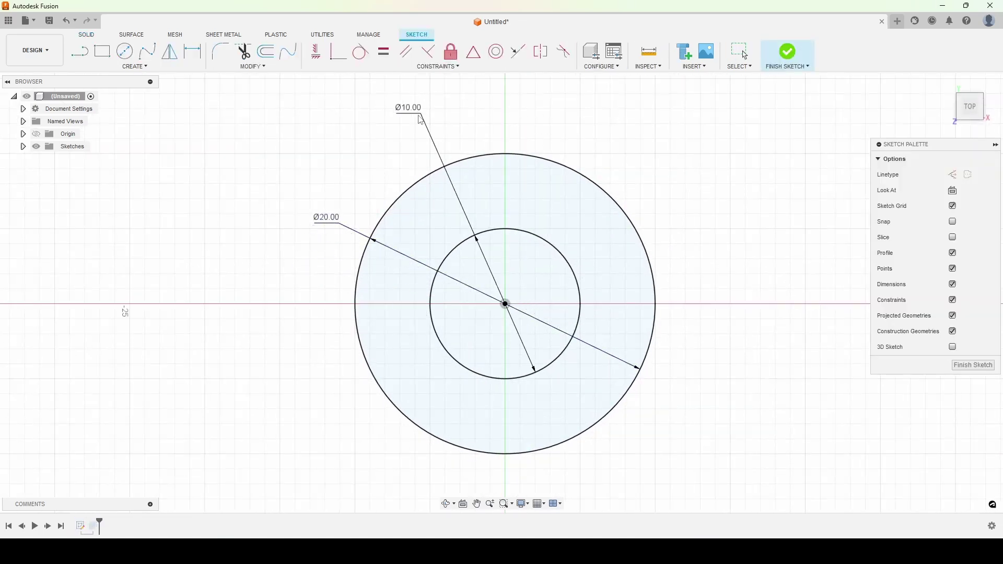
{"action": "left_click_drag", "start_coordinate": [421, 120], "coordinate": [411, 147]}
{"action": "left_click_drag", "start_coordinate": [334, 222], "coordinate": [246, 152]}
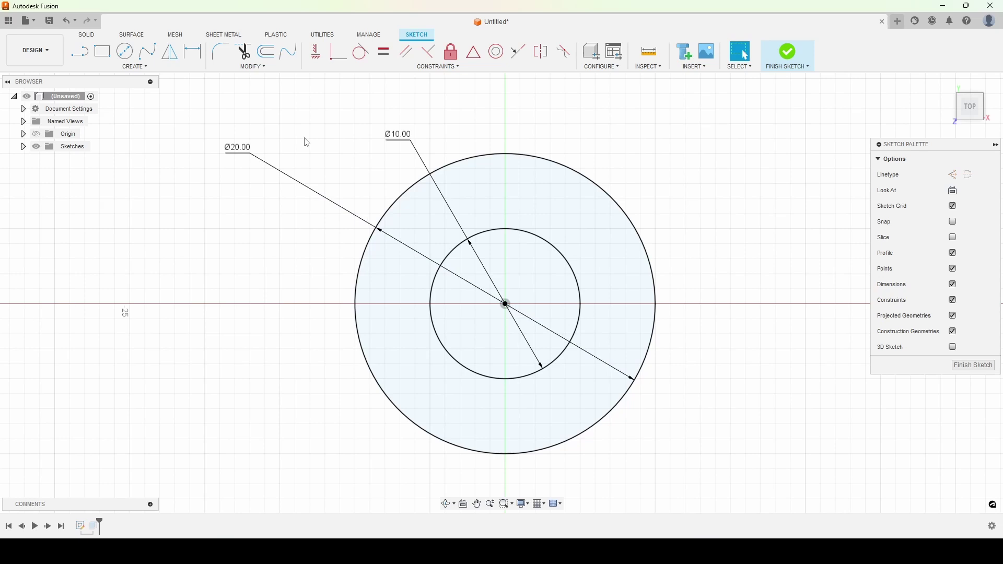
{"action": "double_click", "coordinate": [407, 136]}
{"action": "type", "text": "d2/2"}
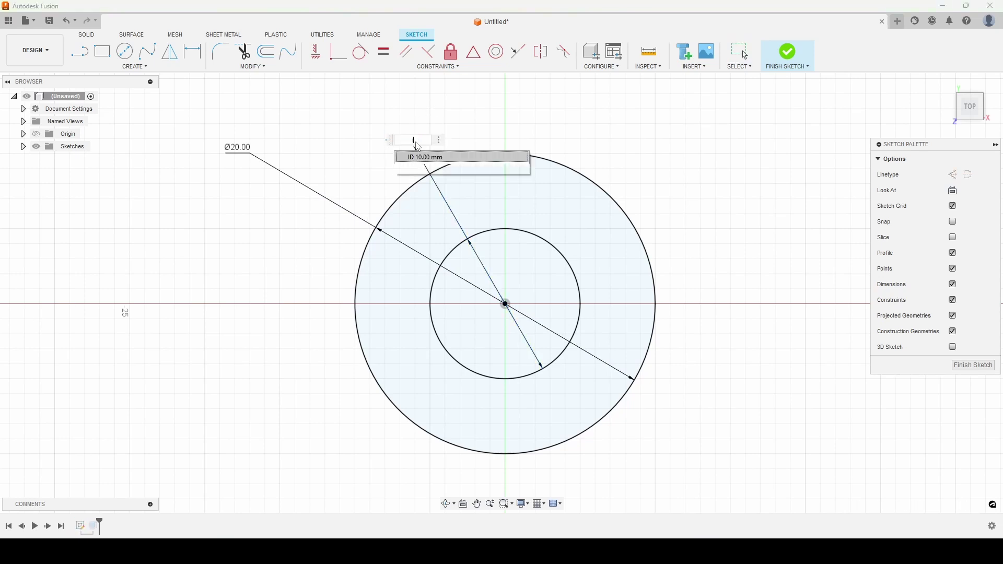
{"action": "key", "text": "Return"}
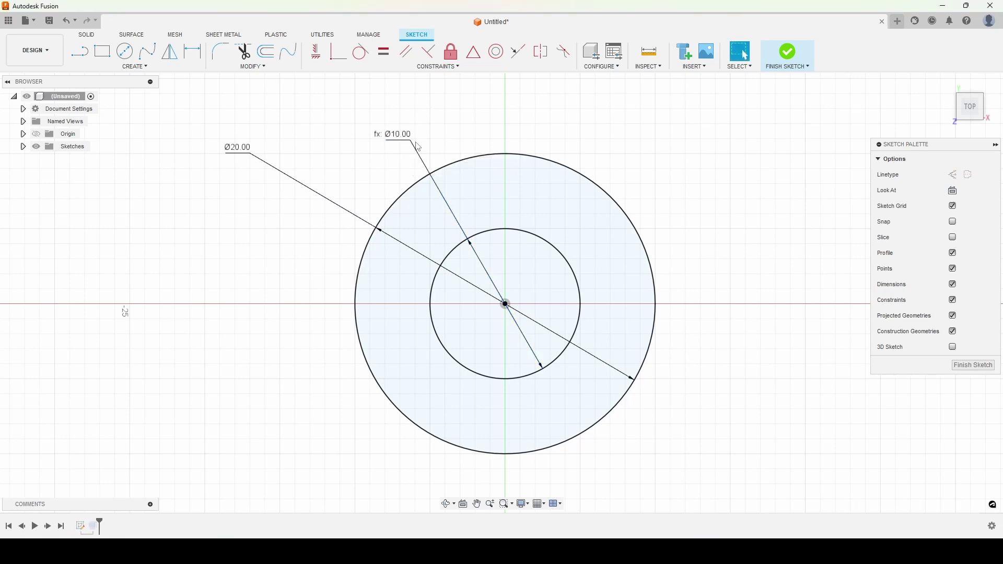
{"action": "double_click", "coordinate": [247, 155]}
{"action": "type", "text": "20 mm"}
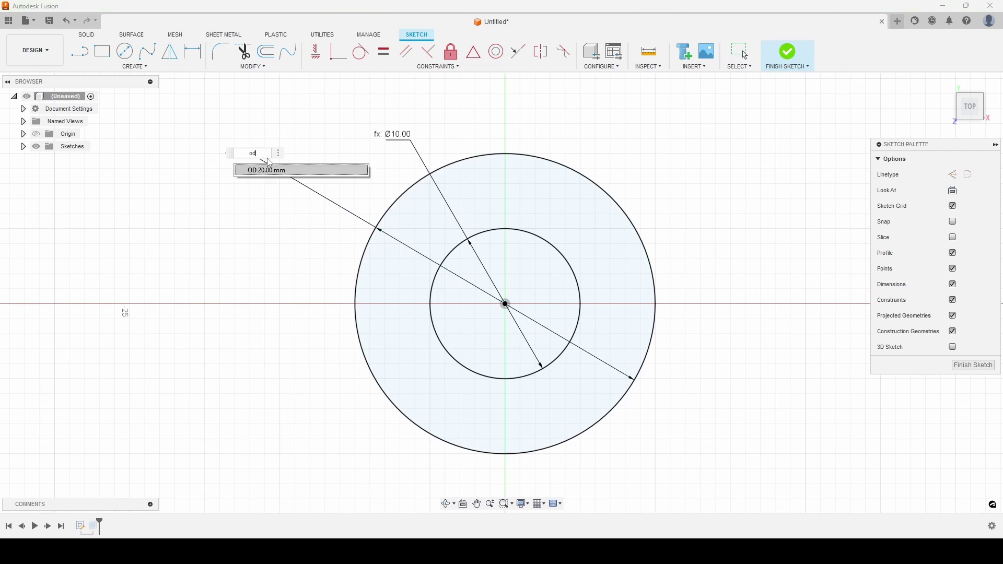
{"action": "key", "text": "Return"}
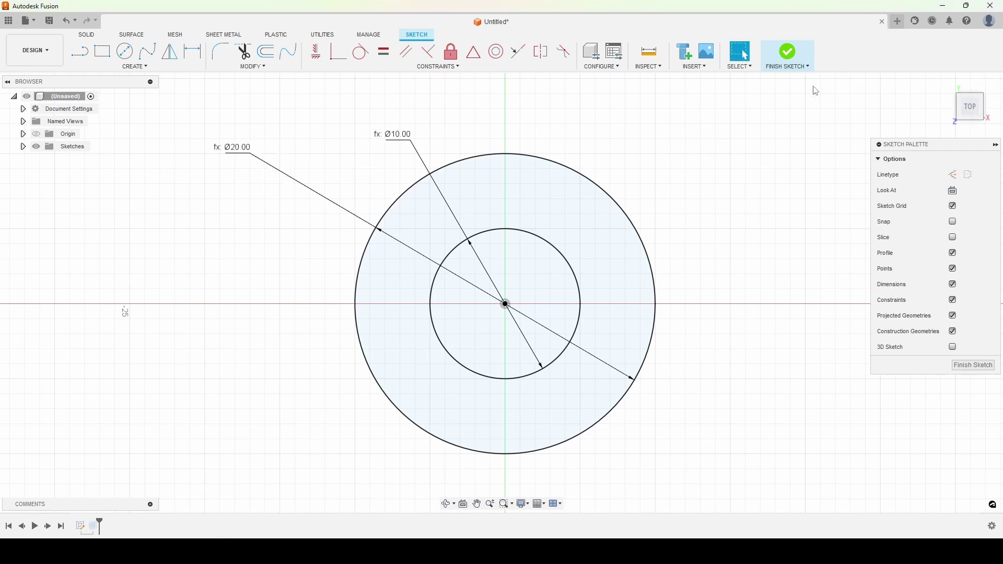
{"action": "left_click", "coordinate": [787, 61]}
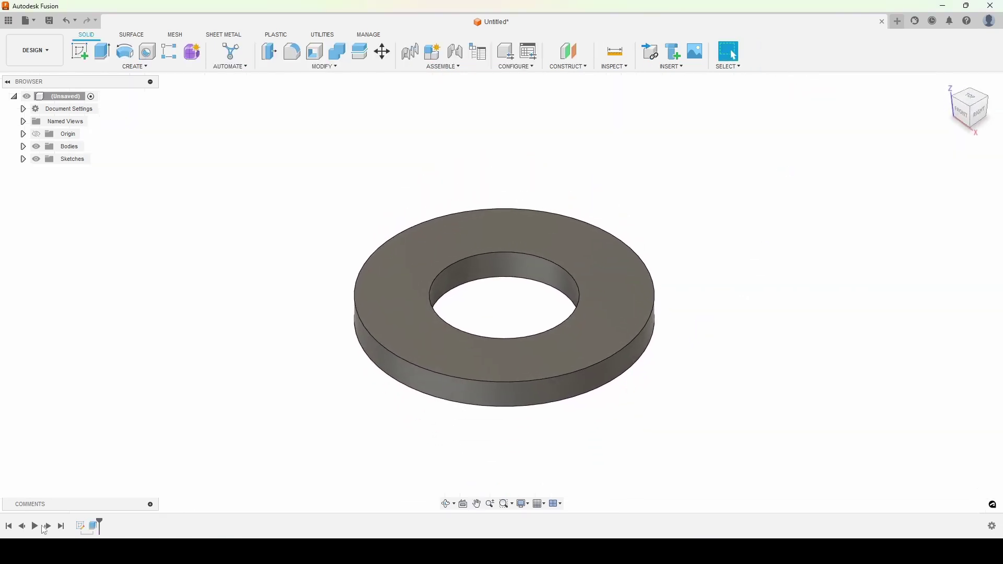
- Set Extrude1's distance to the Thickness parameter
{"action": "right_click", "coordinate": [94, 527]}
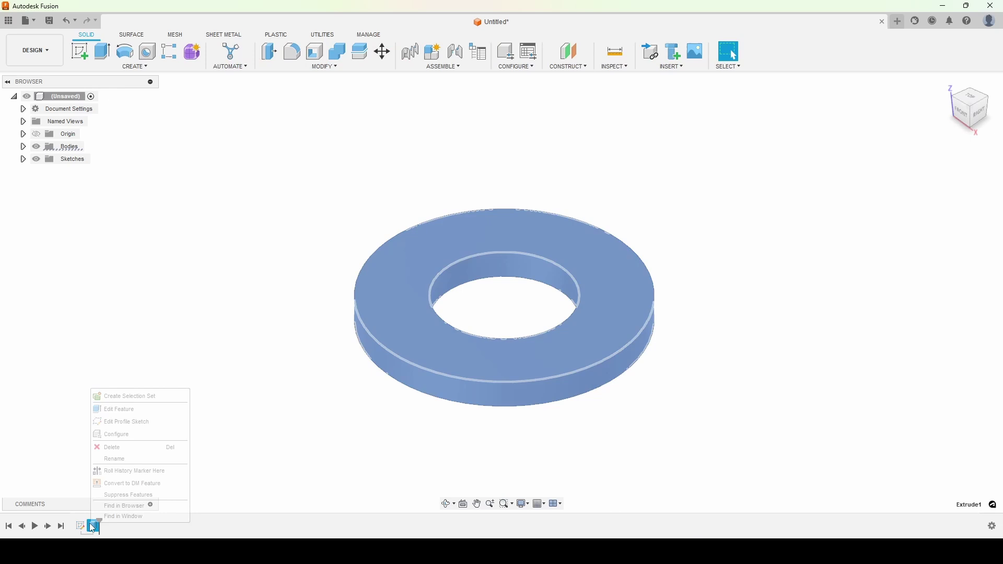
{"action": "left_click", "coordinate": [120, 410]}
{"action": "left_click", "coordinate": [657, 354]}
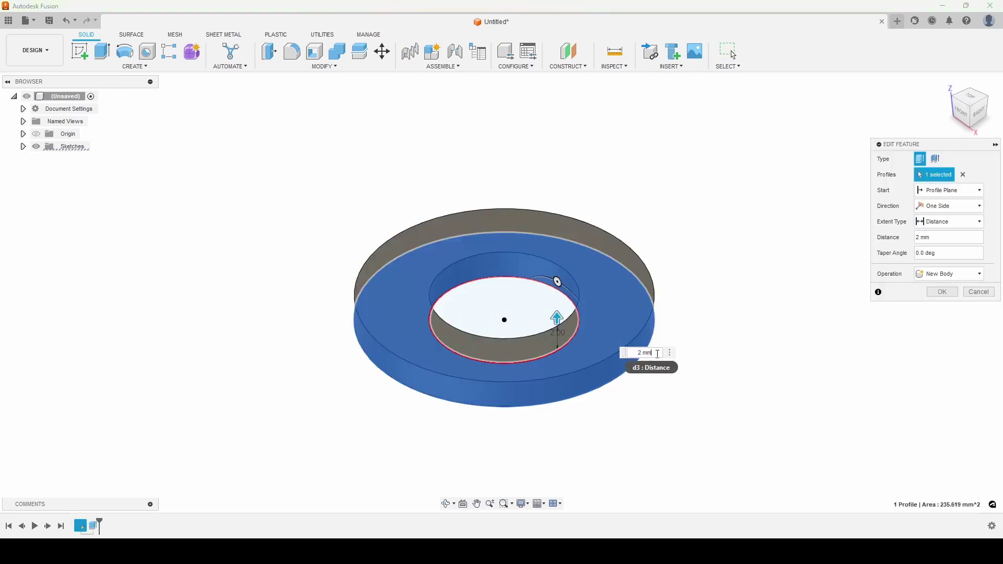
{"action": "type", "text": "thic"}
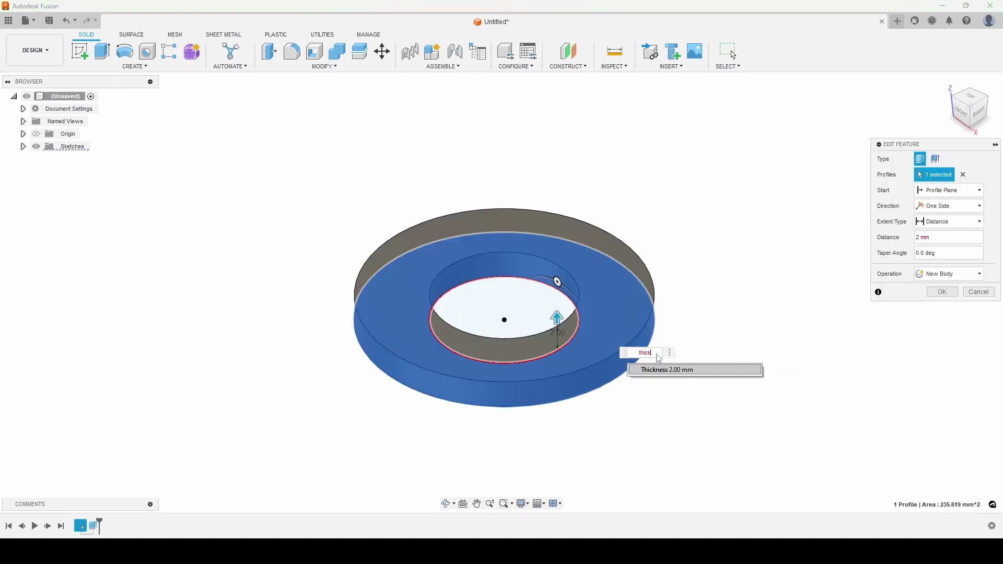
{"action": "type", "text": "k"}
{"action": "key", "text": "Return"}
{"action": "key", "text": "Return"}
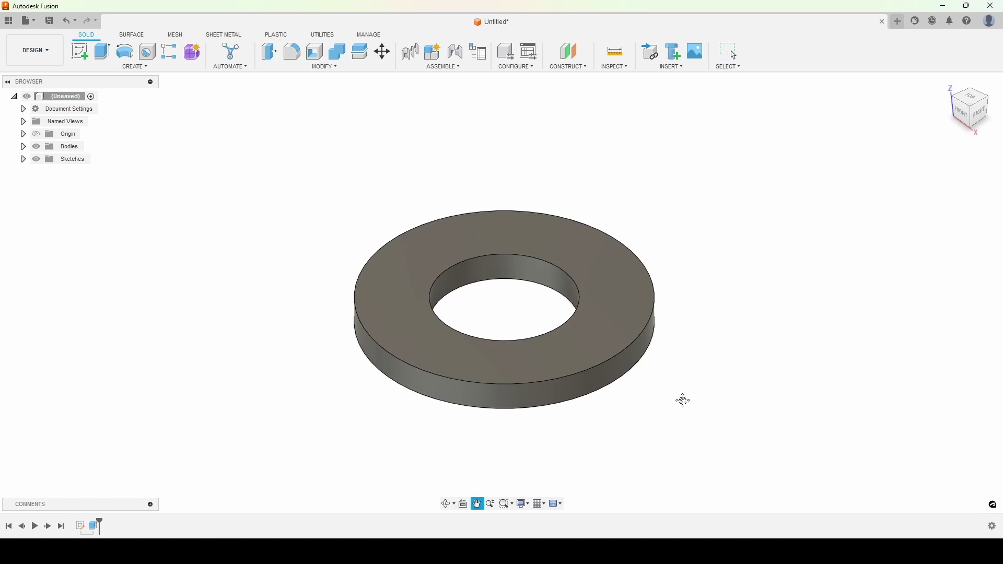
{"action": "middle_click_drag", "start_coordinate": [683, 398], "coordinate": [673, 373]}
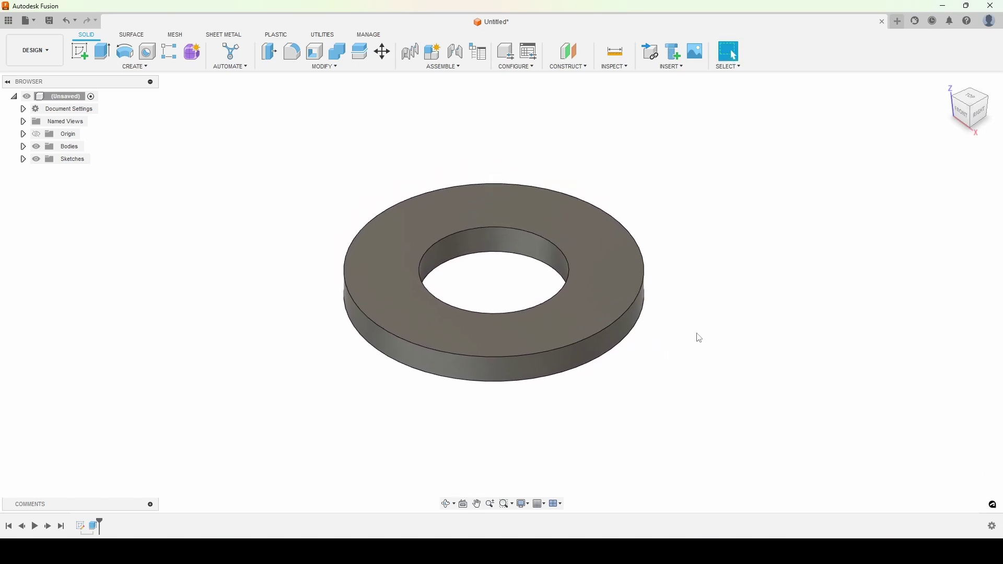
{"action": "middle_click_drag", "start_coordinate": [700, 339], "coordinate": [665, 329], "text": "shift"}
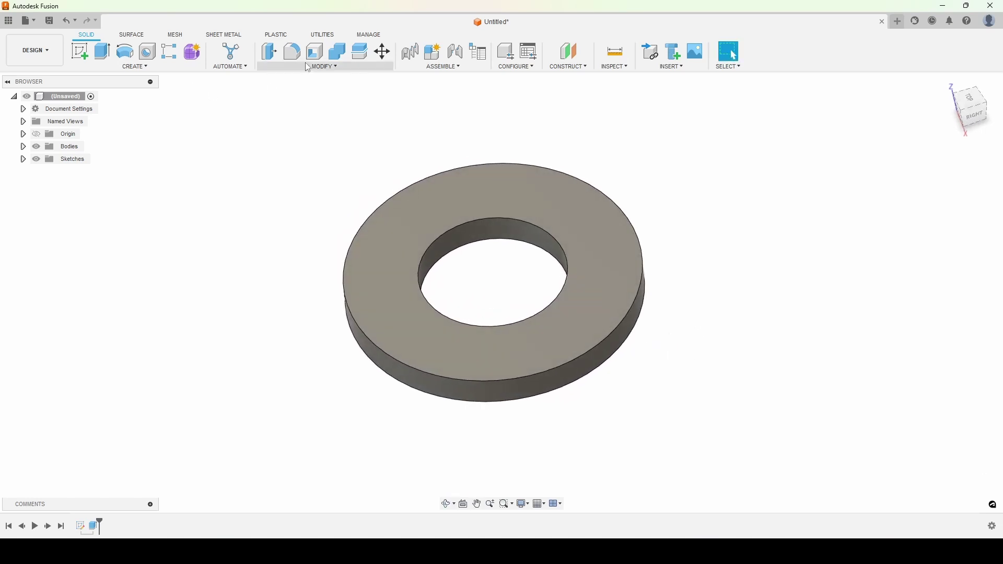
- In Change Parameters, set ID to 15 mm and OD to 30 mm
{"action": "left_click", "coordinate": [381, 70]}
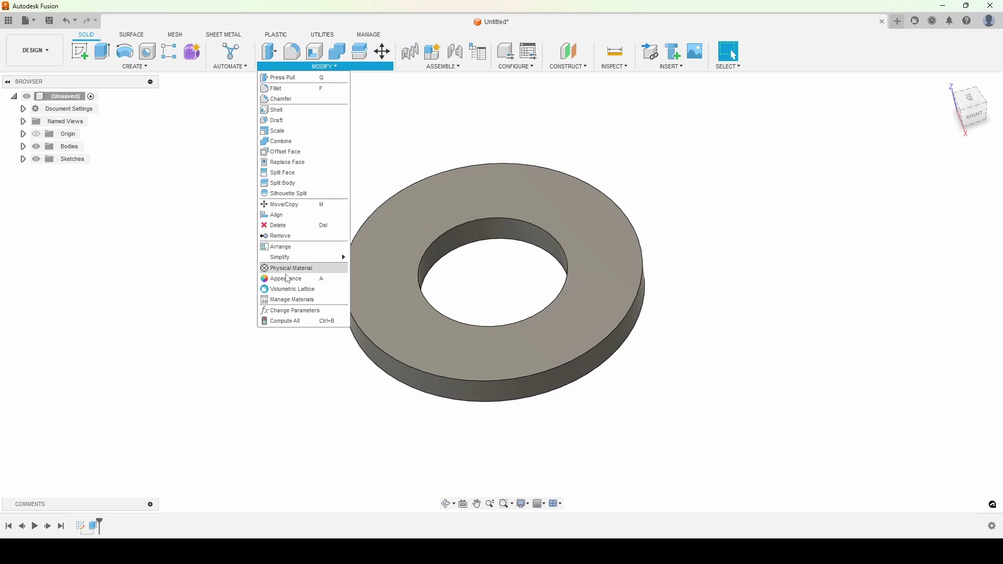
{"action": "left_click", "coordinate": [289, 311]}
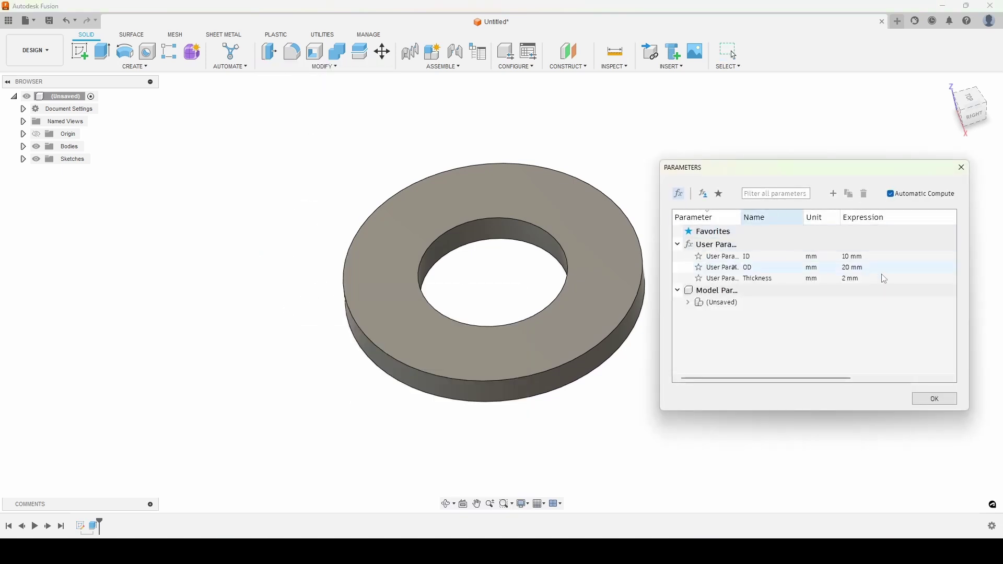
{"action": "double_click", "coordinate": [857, 256]}
{"action": "left_click", "coordinate": [886, 254]}
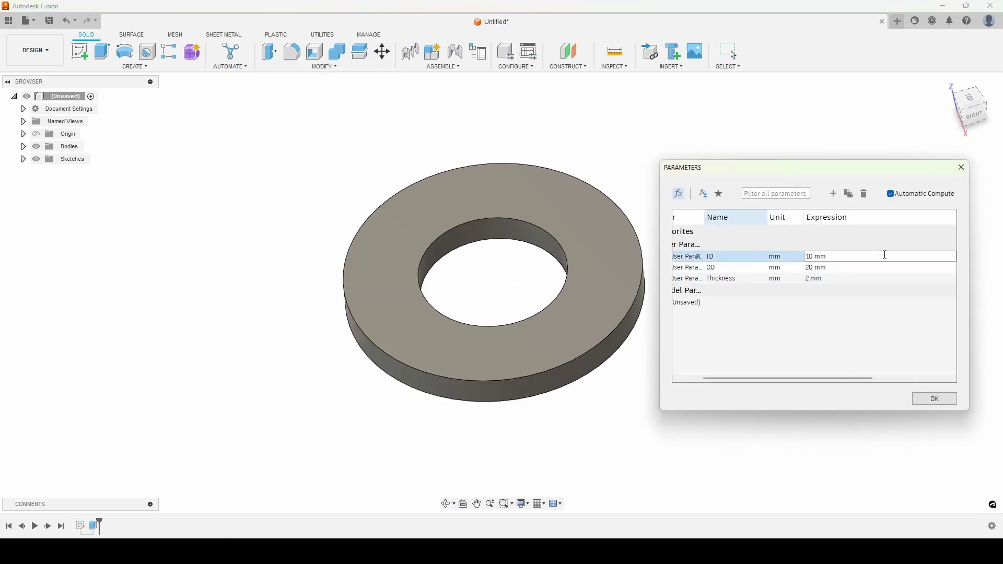
{"action": "left_click_drag", "start_coordinate": [842, 258], "coordinate": [789, 268]}
{"action": "type", "text": "15"}
{"action": "key", "text": "Return"}
{"action": "double_click", "coordinate": [846, 267]}
{"action": "type", "text": "30"}
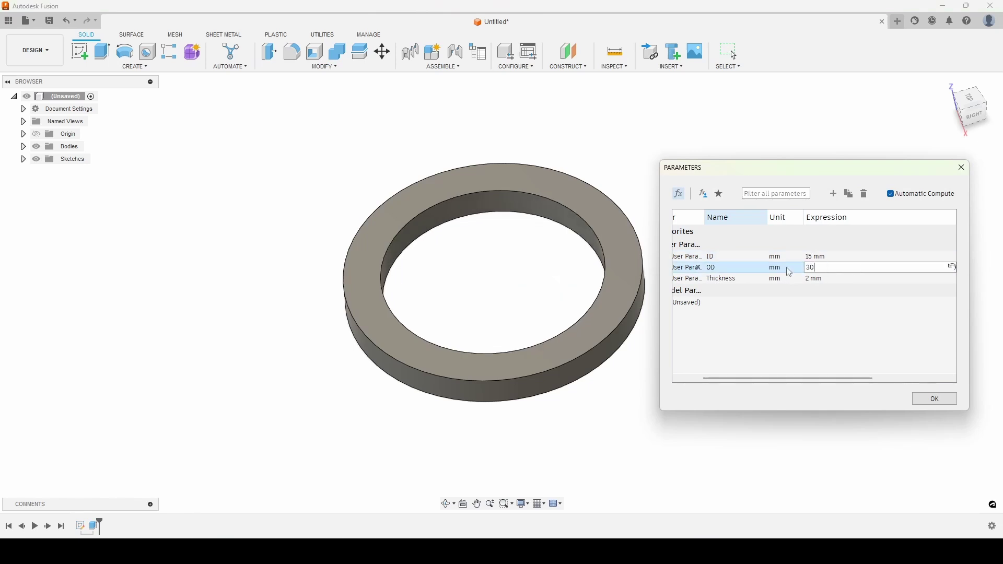
{"action": "key", "text": "Return"}
- Set Thickness to 5 mm, after first trying 1 mm, and move the dialog aside
{"action": "left_click", "coordinate": [819, 279]}
{"action": "left_click", "coordinate": [819, 279]}
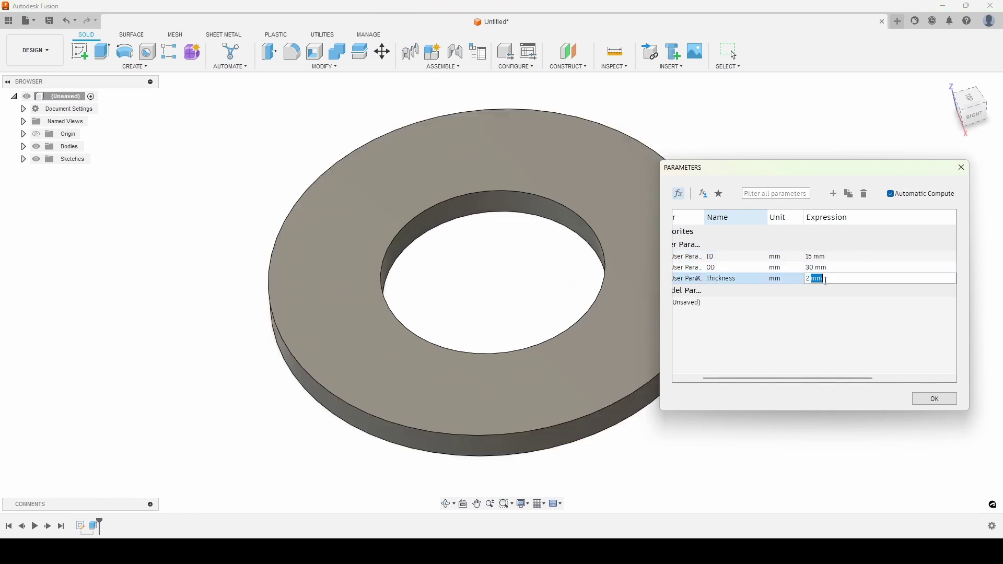
{"action": "left_click_drag", "start_coordinate": [819, 279], "coordinate": [780, 281]}
{"action": "type", "text": "1"}
{"action": "key", "text": "Return"}
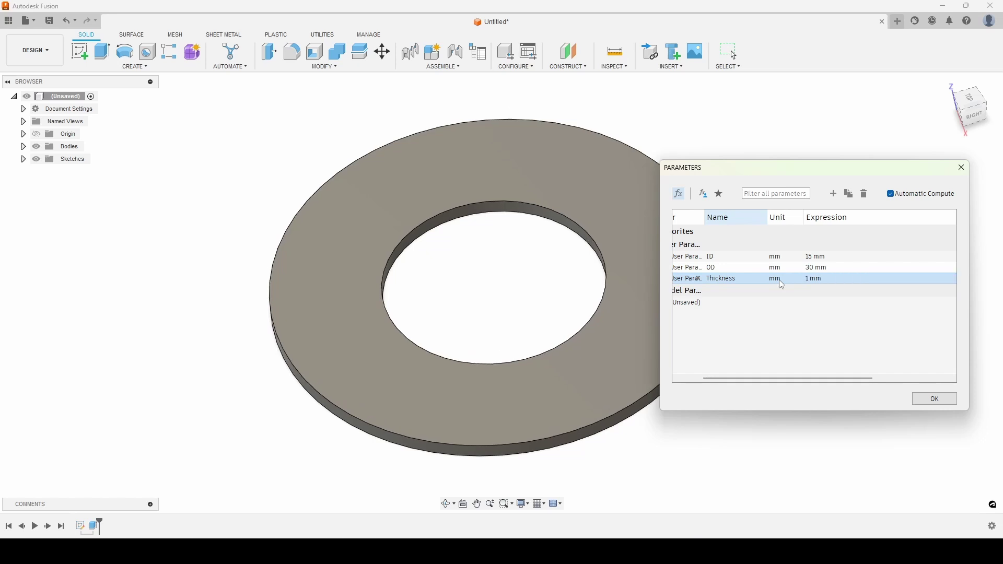
{"action": "double_click", "coordinate": [830, 280]}
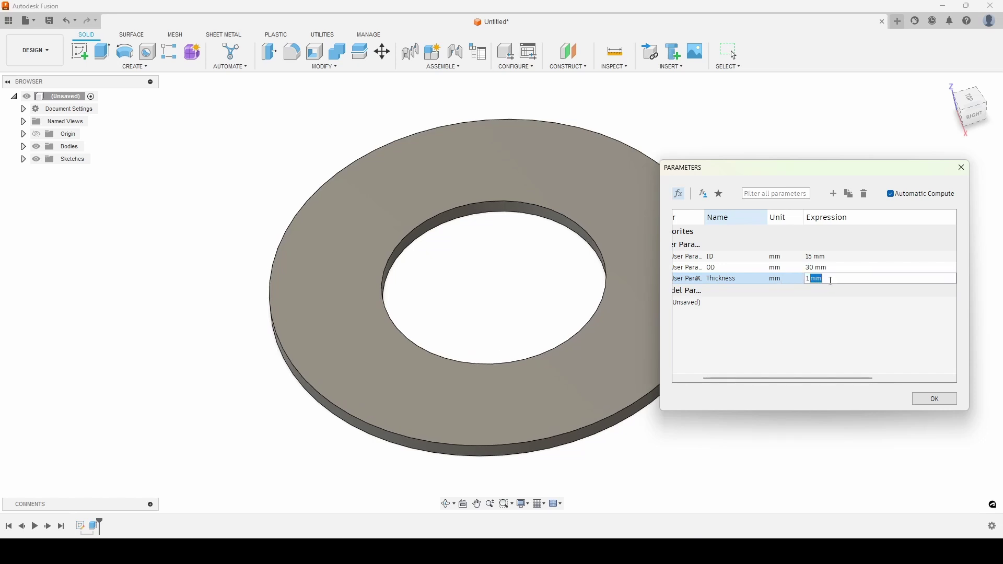
{"action": "type", "text": "5"}
{"action": "key", "text": "Return"}
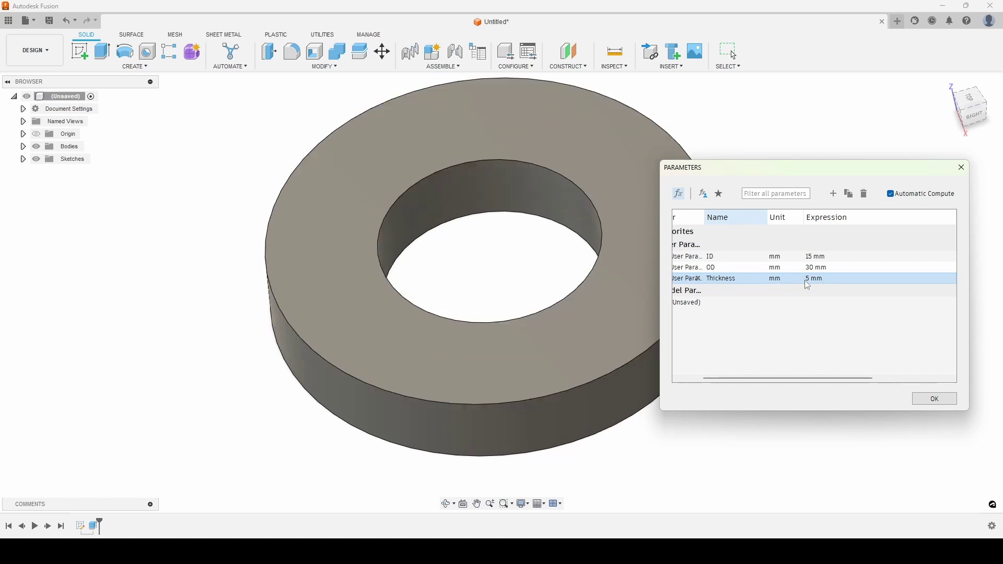
{"action": "left_click_drag", "start_coordinate": [826, 378], "coordinate": [805, 378]}
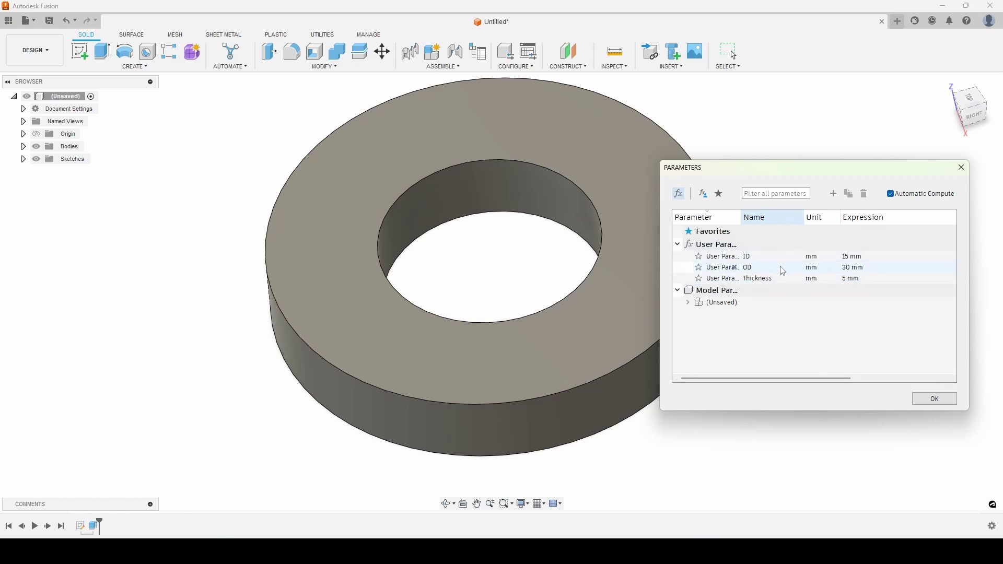
{"action": "left_click_drag", "start_coordinate": [839, 169], "coordinate": [762, 175]}
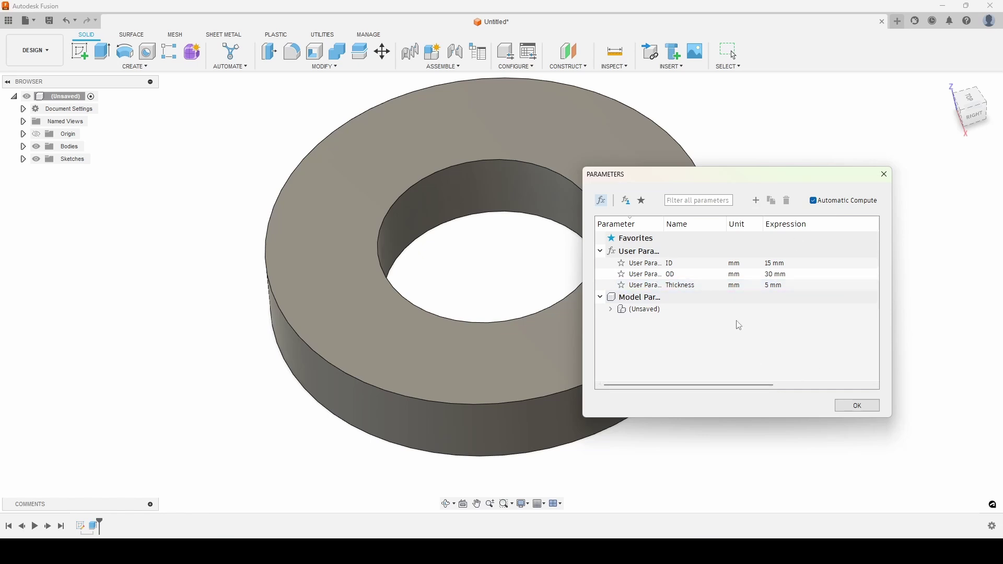
- Turn the washer into a configured design from the Configure menu, dismissing the mode explanation
{"action": "left_click", "coordinate": [859, 410]}
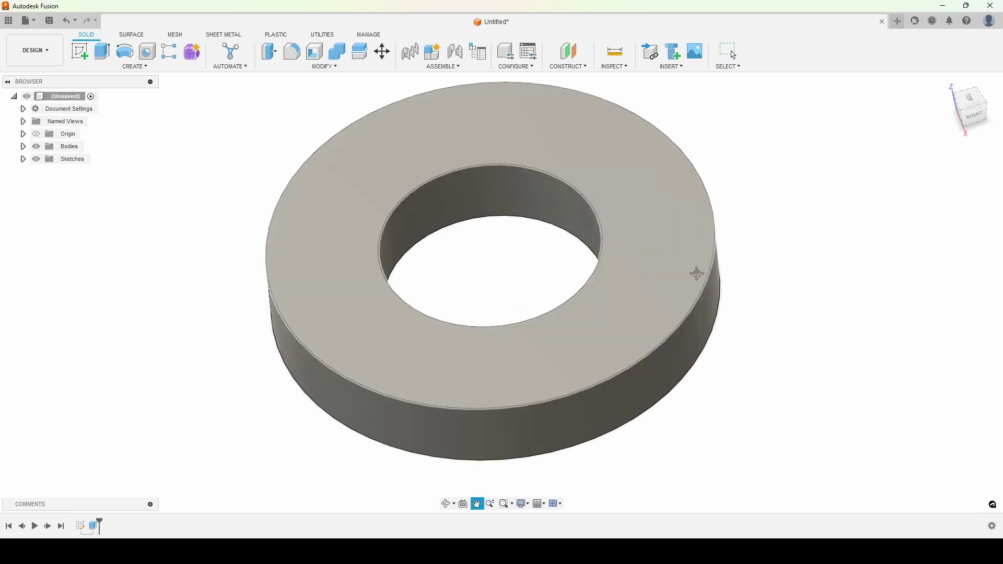
{"action": "left_click", "coordinate": [521, 66]}
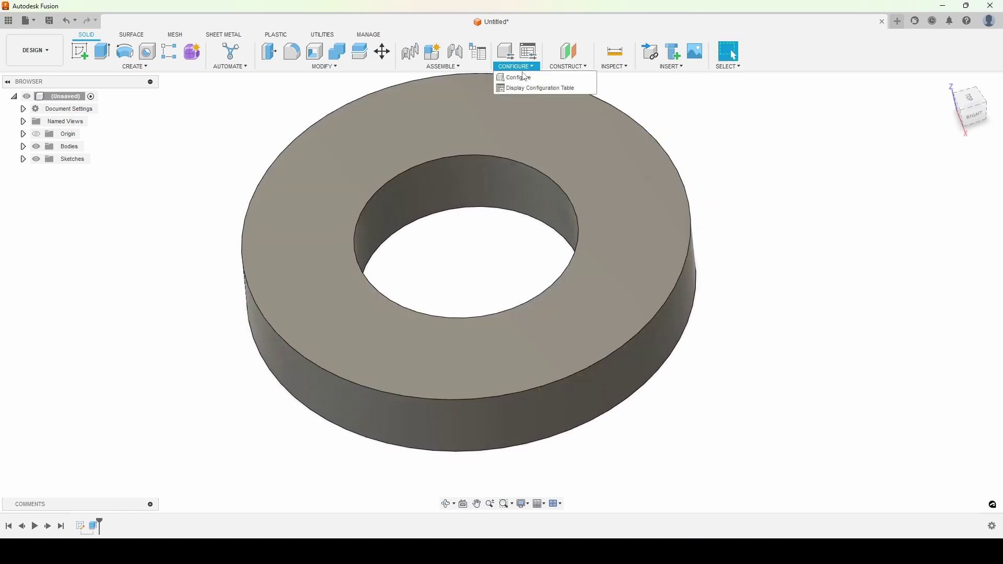
{"action": "left_click", "coordinate": [525, 77]}
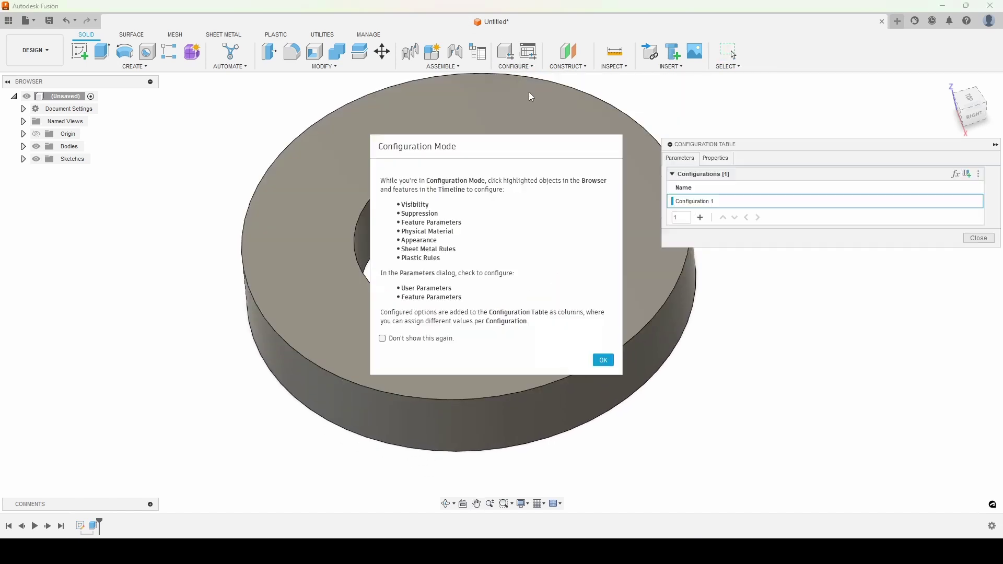
{"action": "left_click", "coordinate": [603, 360]}
- Mark OD and Thickness as configured parameters so they join ID in the table
{"action": "left_click", "coordinate": [955, 175]}
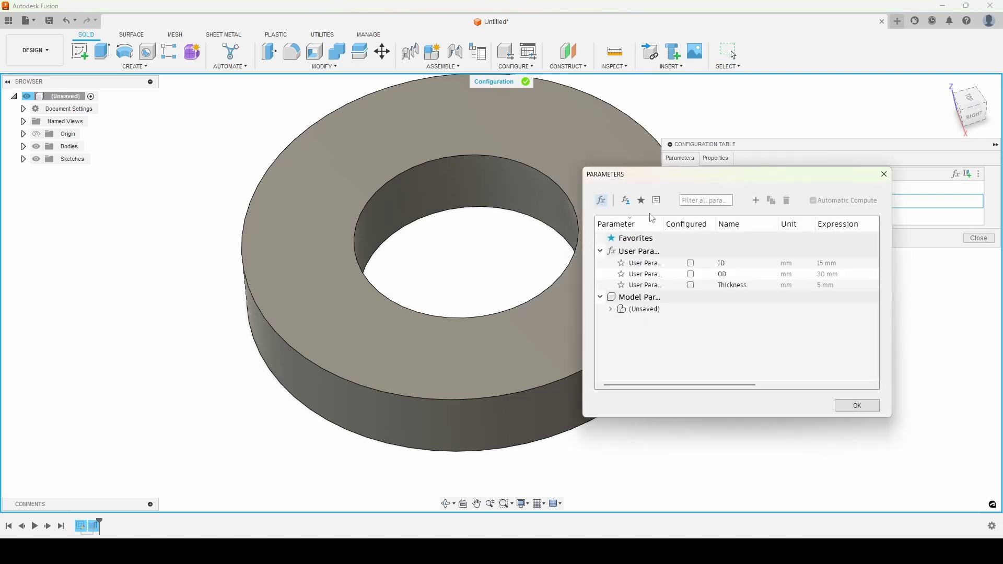
{"action": "left_click", "coordinate": [691, 274]}
{"action": "left_click", "coordinate": [694, 284]}
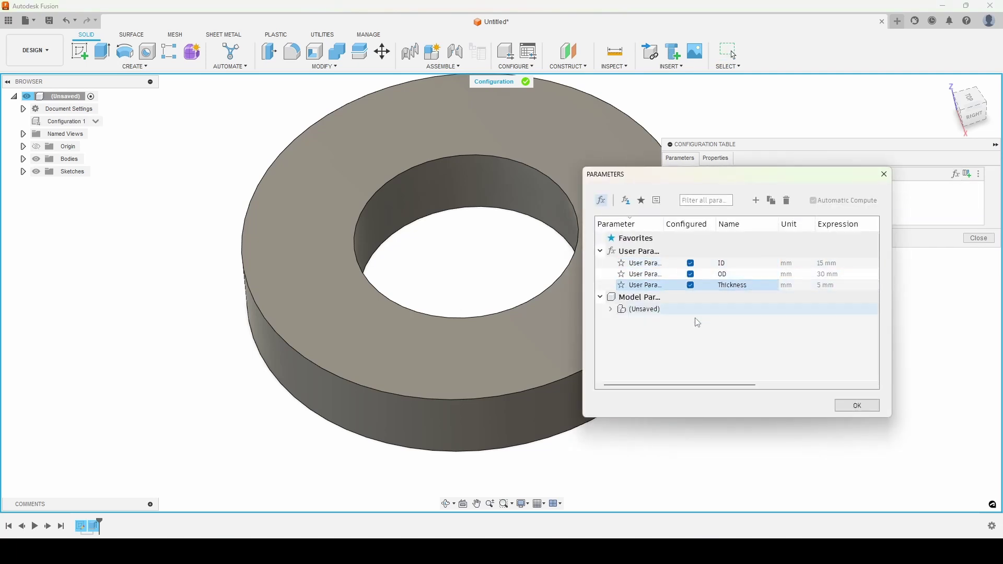
{"action": "left_click", "coordinate": [857, 406]}
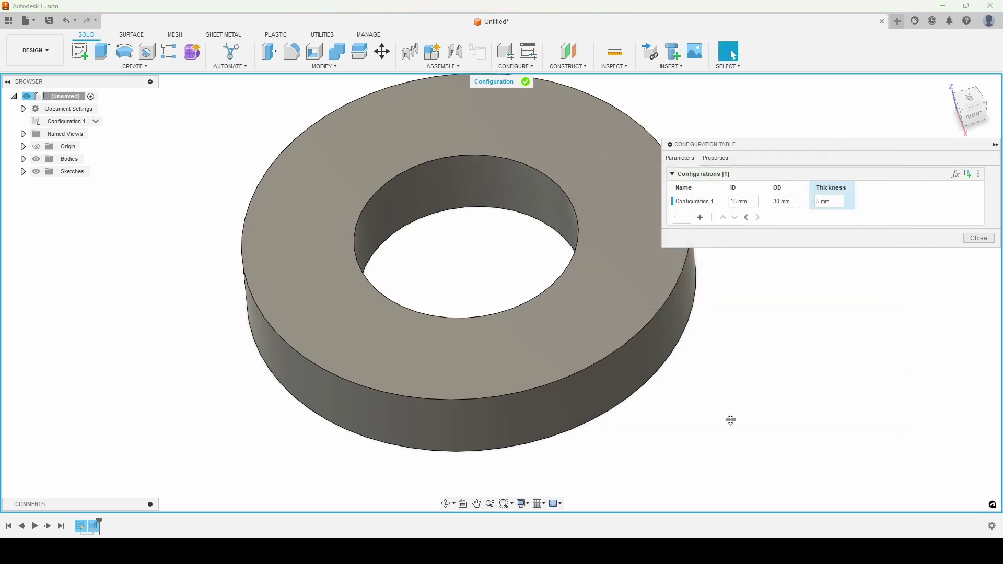
- Add five configuration rows, giving Configurations 1 through 6
{"action": "left_click", "coordinate": [700, 217]}
{"action": "left_click", "coordinate": [701, 231]}
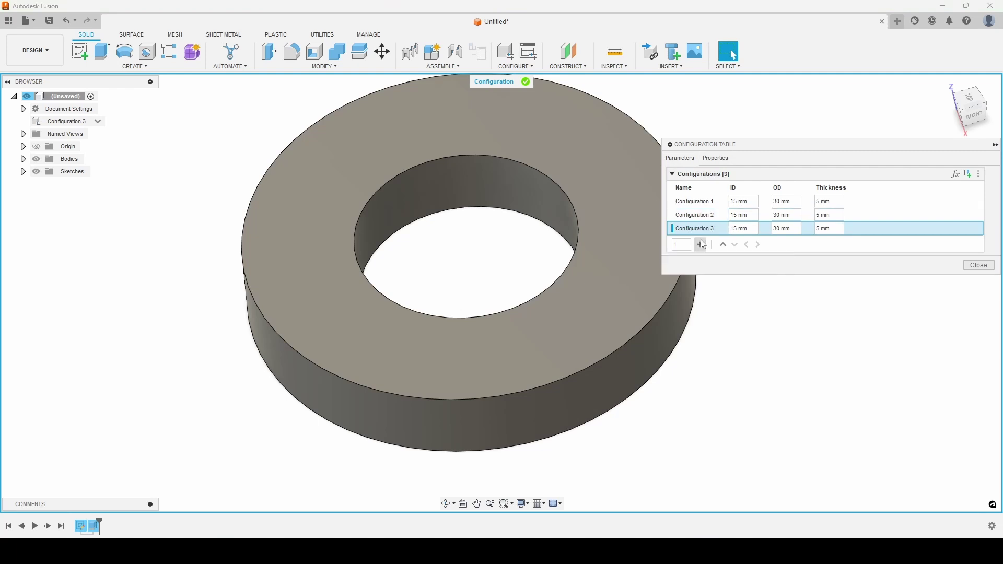
{"action": "left_click", "coordinate": [700, 245]}
{"action": "left_click", "coordinate": [701, 259]}
{"action": "left_click", "coordinate": [701, 270]}
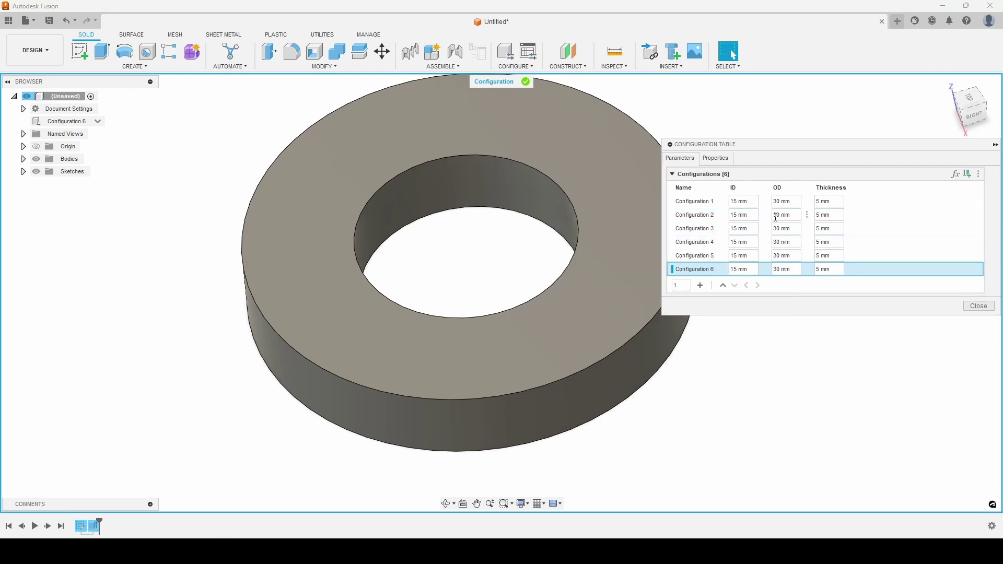
- Enter ID 5, OD 10 for Configuration 1 and ID 10, OD 15, thickness 2 for Configuration 2
{"action": "left_click", "coordinate": [738, 203]}
{"action": "type", "text": "5"}
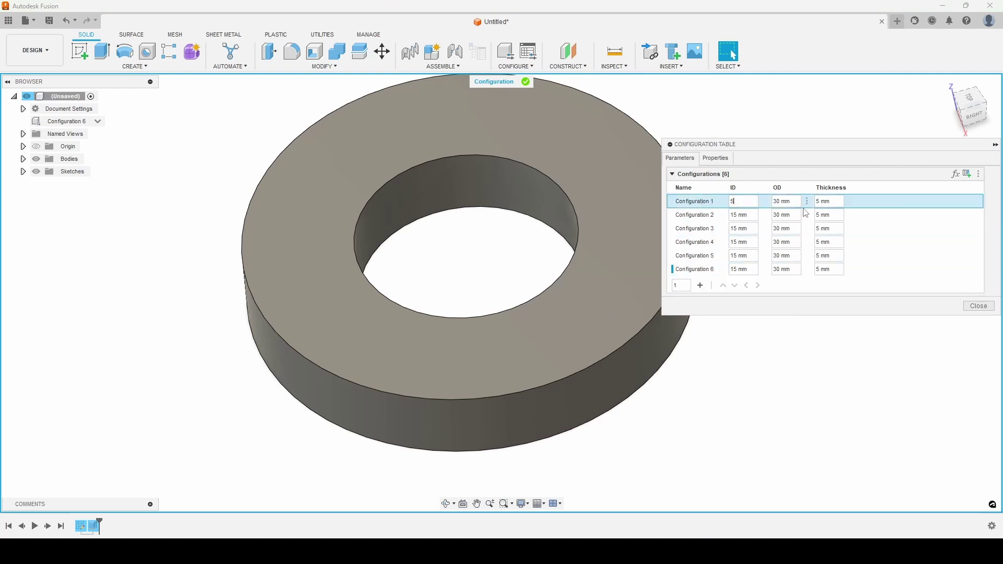
{"action": "left_click", "coordinate": [788, 201]}
{"action": "type", "text": "10"}
{"action": "left_click", "coordinate": [738, 215]}
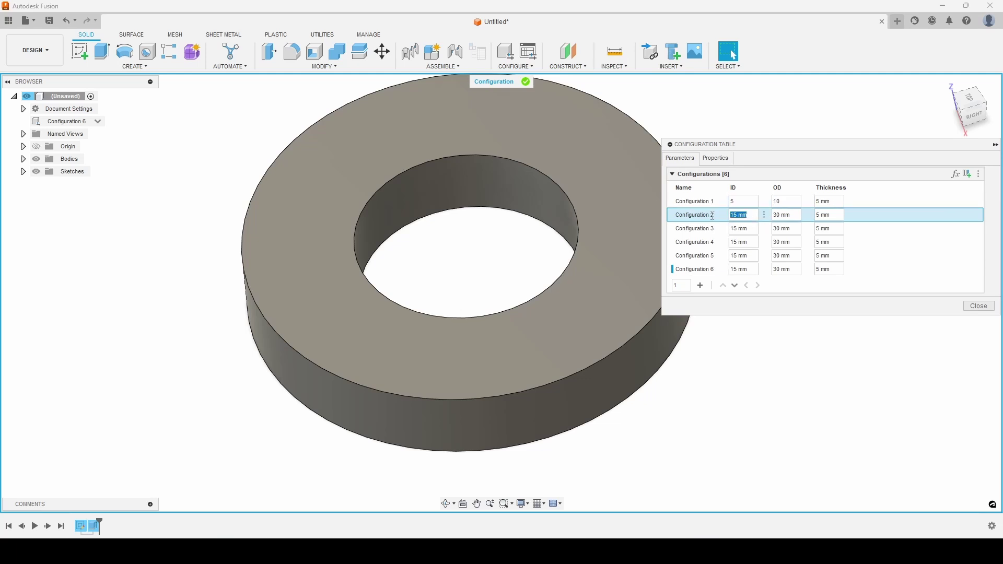
{"action": "type", "text": "10"}
{"action": "left_click", "coordinate": [796, 218]}
{"action": "type", "text": "2"}
{"action": "left_click", "coordinate": [832, 216]}
{"action": "type", "text": "2"}
- Preview each of Configurations 1 to 6 on the washer, then switch to the reference page
{"action": "left_click", "coordinate": [694, 201]}
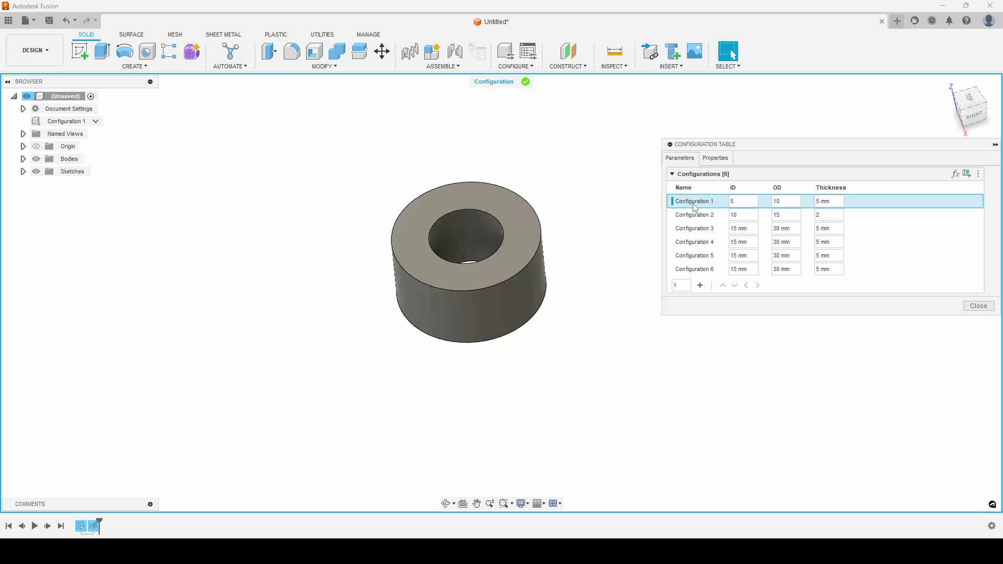
{"action": "left_click", "coordinate": [710, 217]}
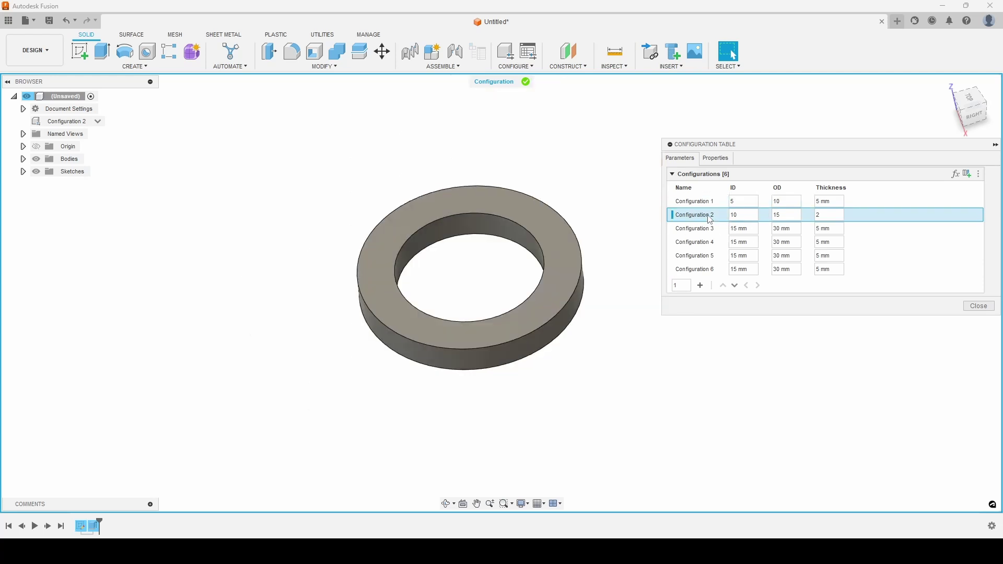
{"action": "left_click", "coordinate": [702, 230]}
{"action": "left_click", "coordinate": [710, 242]}
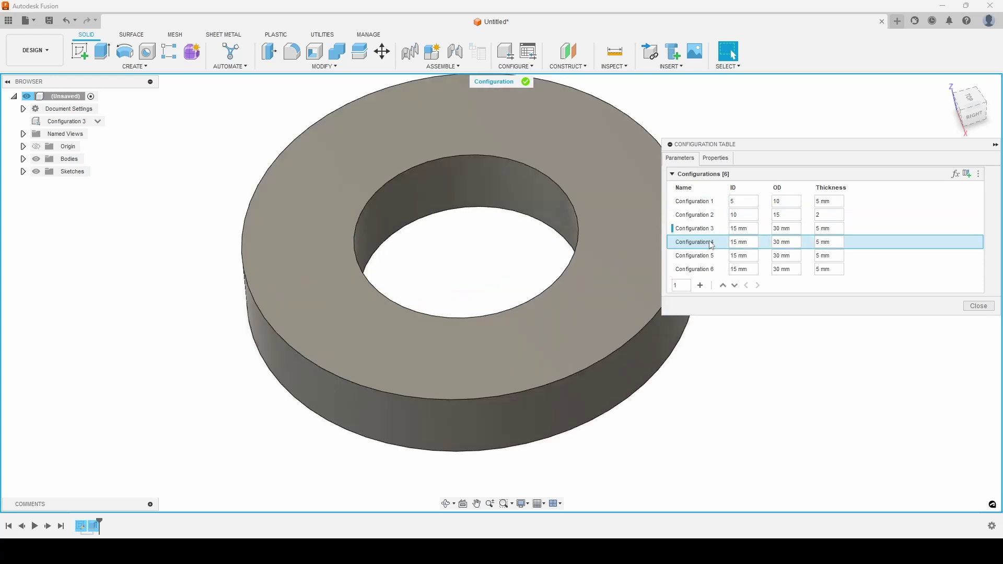
{"action": "left_click", "coordinate": [710, 256]}
{"action": "left_click", "coordinate": [706, 271]}
{"action": "key", "text": "Down"}
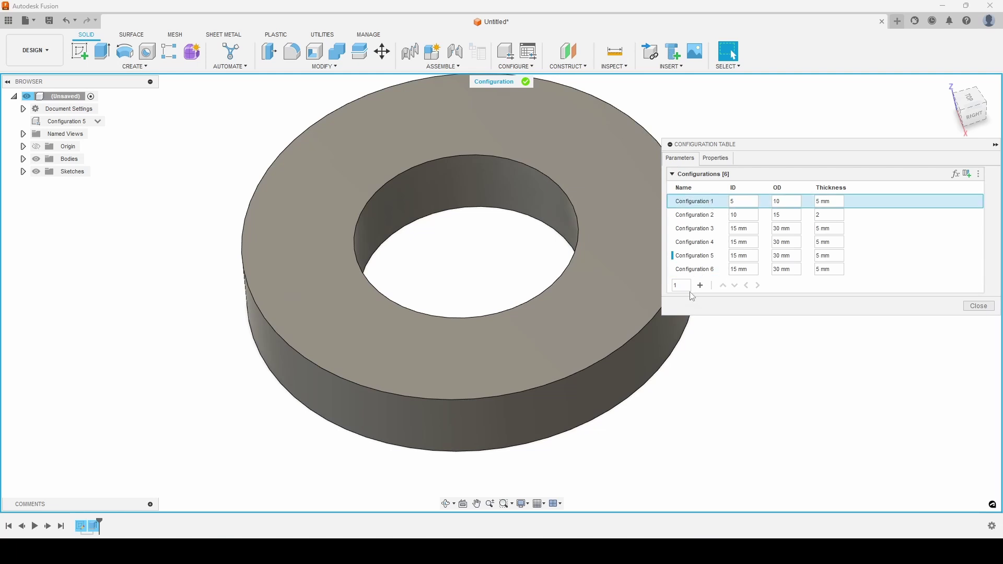
{"action": "key", "text": "alt+Tab"}
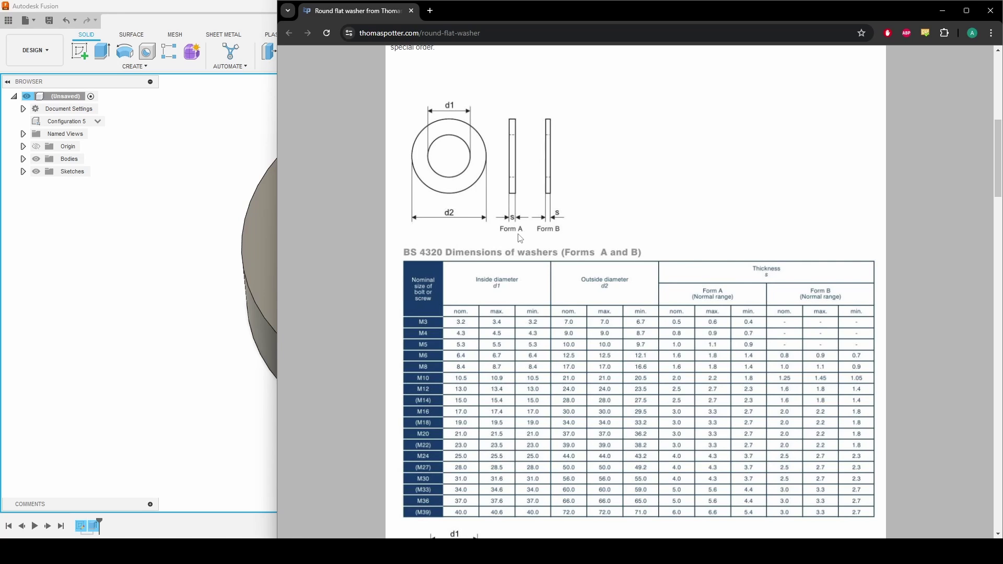
- Read the M3 sizes from the BS 4320 washer table, then set Configuration 1's ID to 3.2
{"action": "scroll", "coordinate": [530, 355], "scroll_direction": "down", "scroll_amount": 1}
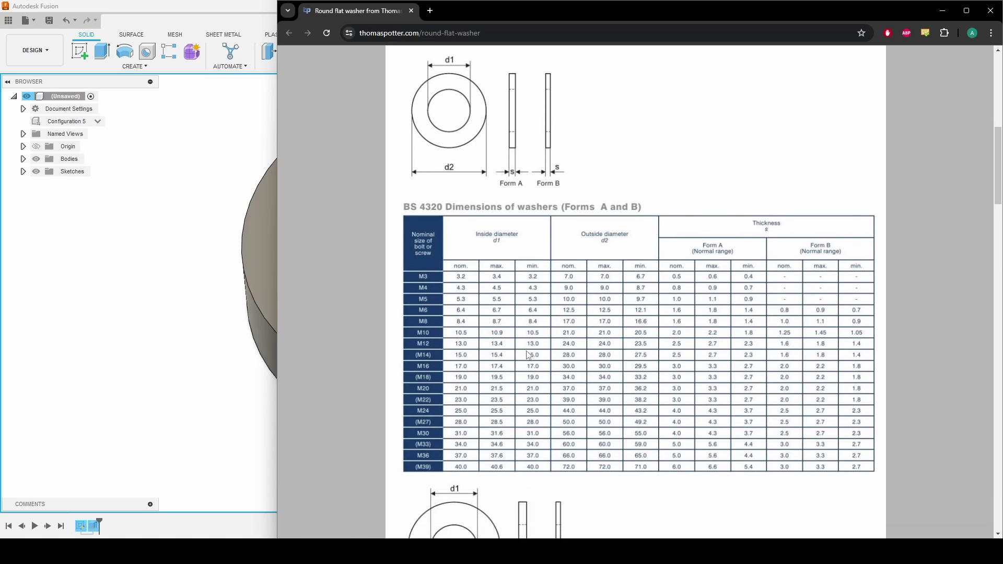
{"action": "scroll", "coordinate": [428, 292], "scroll_direction": "up", "scroll_amount": 1}
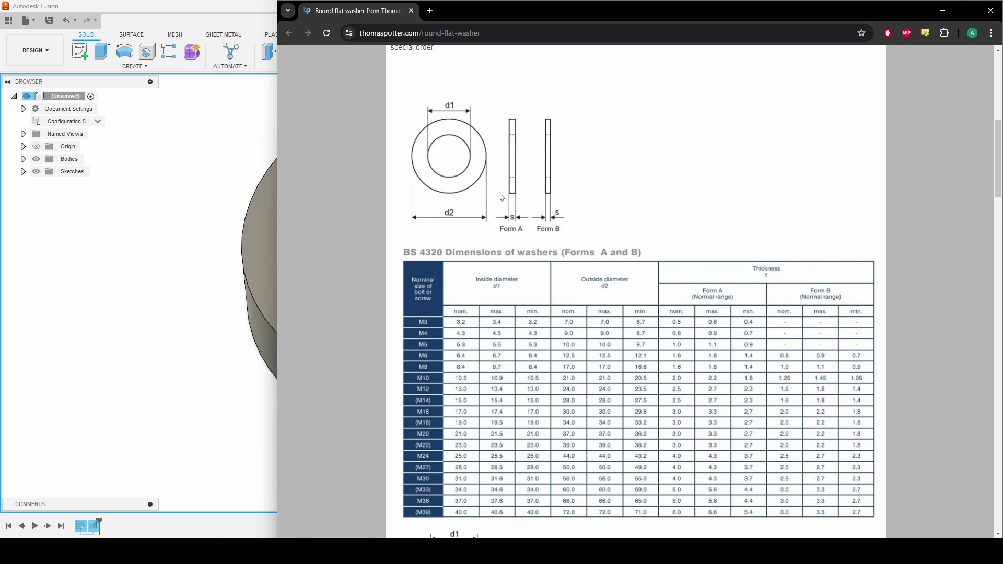
{"action": "left_click", "coordinate": [225, 302]}
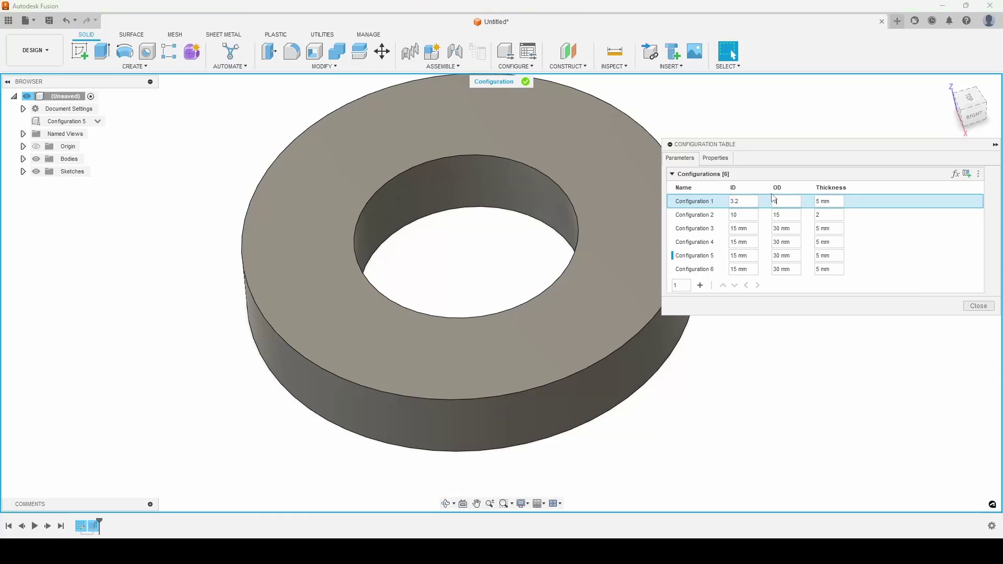
- Give Configuration 1 OD 7 and thickness 0.5, then preview it on the washer
{"action": "type", "text": "7"}
{"action": "type", "text": "0.5"}
{"action": "left_click", "coordinate": [689, 242]}
{"action": "left_click", "coordinate": [688, 204]}
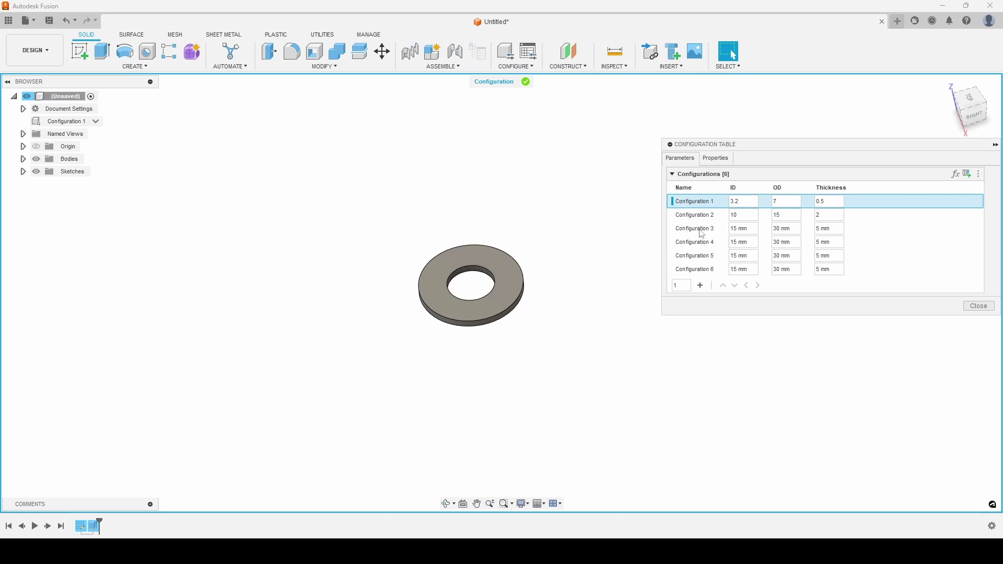
- Check the M4 sizes in the reference table and enter Configuration 2's ID 4.3, OD 9, thickness 0.8
{"action": "left_click", "coordinate": [697, 217]}
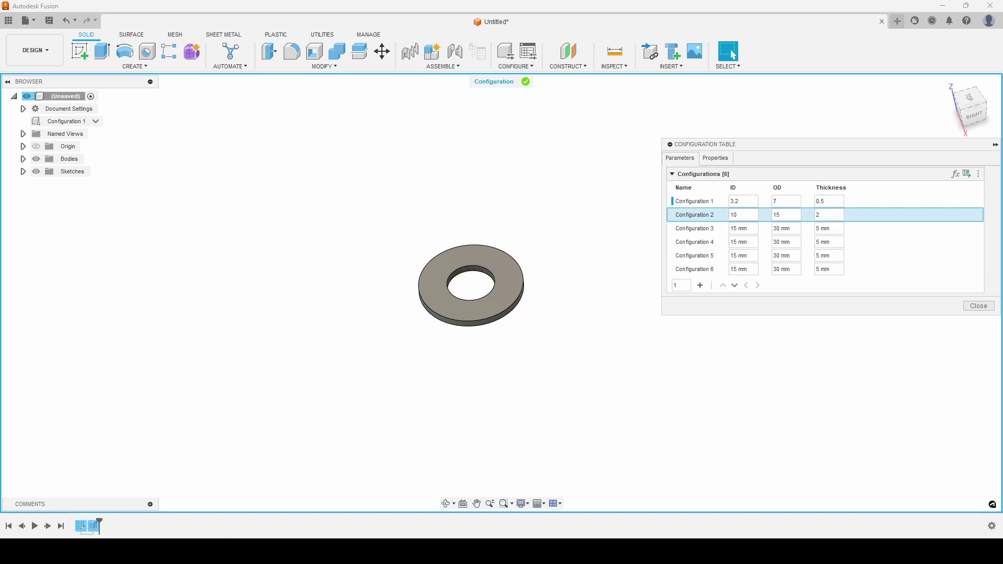
{"action": "key", "text": "alt+Tab"}
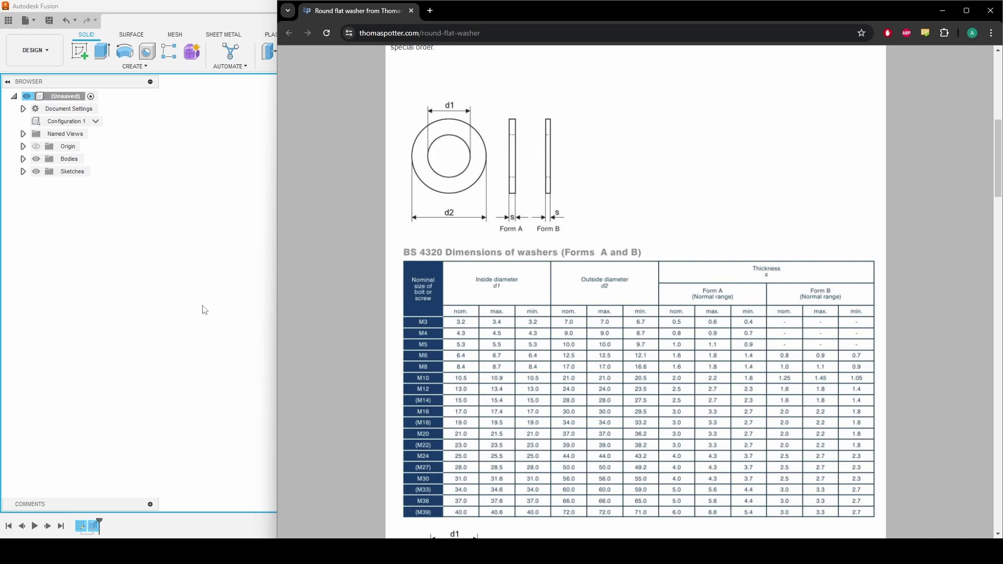
{"action": "key", "text": "alt+Tab"}
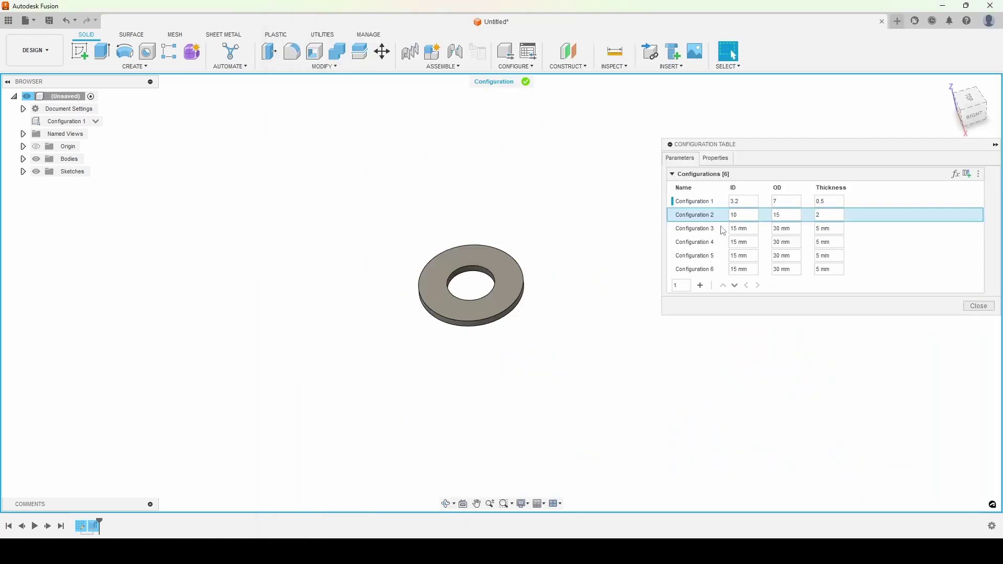
{"action": "left_click", "coordinate": [745, 216]}
- Rename Configuration 2 to 'M4 A'
{"action": "left_click", "coordinate": [688, 220]}
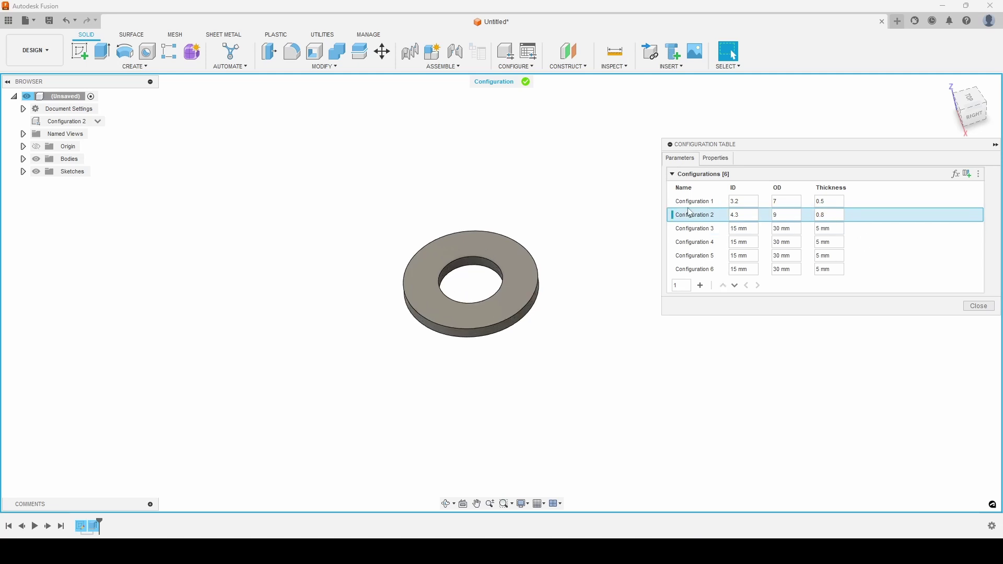
{"action": "double_click", "coordinate": [698, 219]}
{"action": "right_click", "coordinate": [700, 220]}
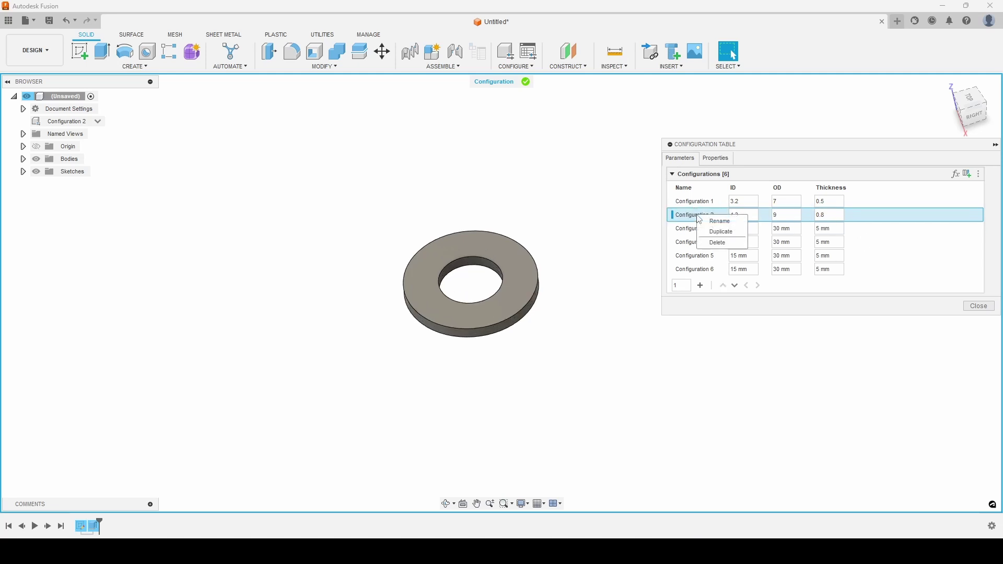
{"action": "left_click", "coordinate": [707, 219]}
{"action": "type", "text": "M4 A"}
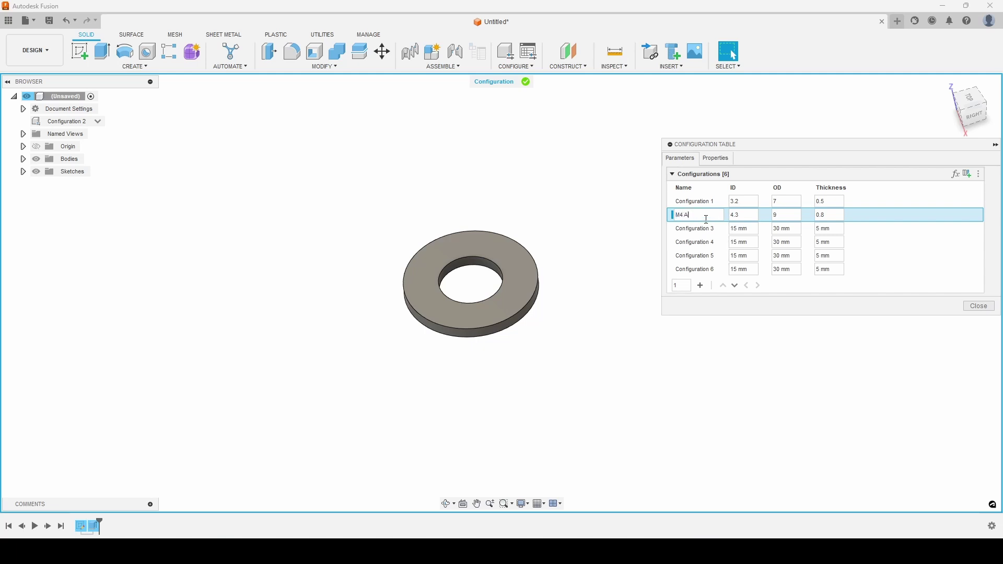
{"action": "left_click", "coordinate": [699, 201]}
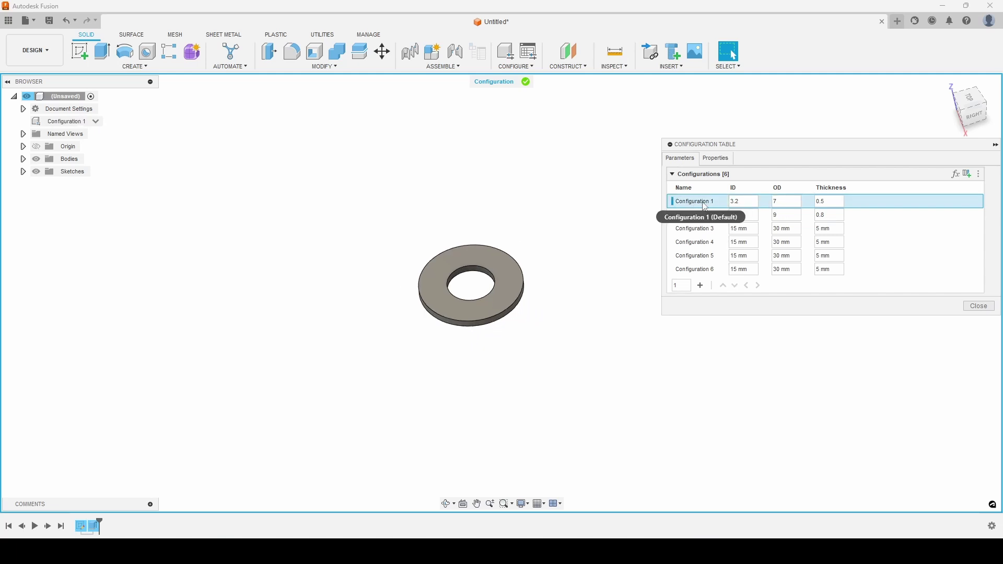
- Rename Configuration 1 to 'M3 A' and make M4 A drive the washer
{"action": "right_click", "coordinate": [705, 205]}
{"action": "left_click", "coordinate": [715, 208]}
{"action": "type", "text": "M3 A"}
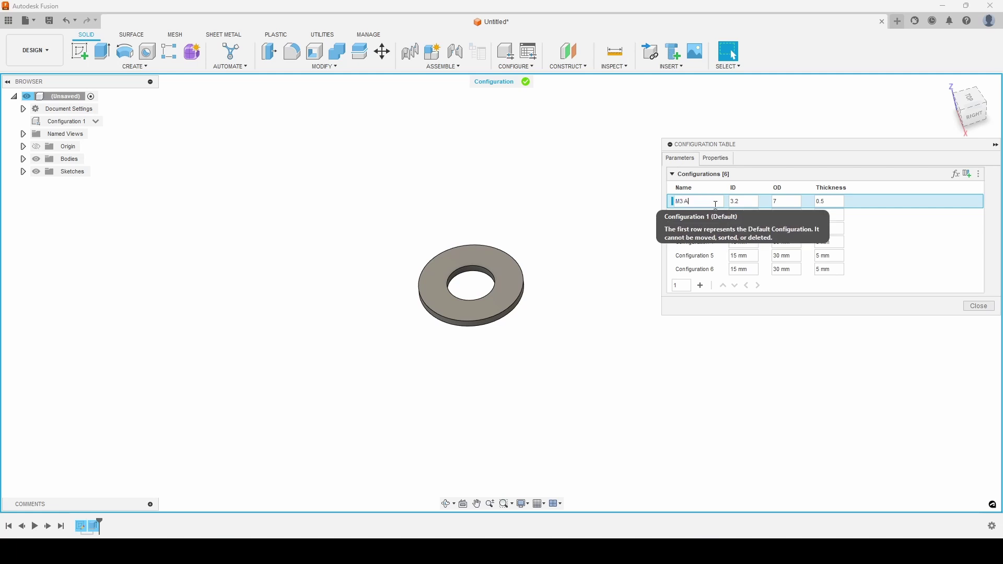
{"action": "key", "text": "Return"}
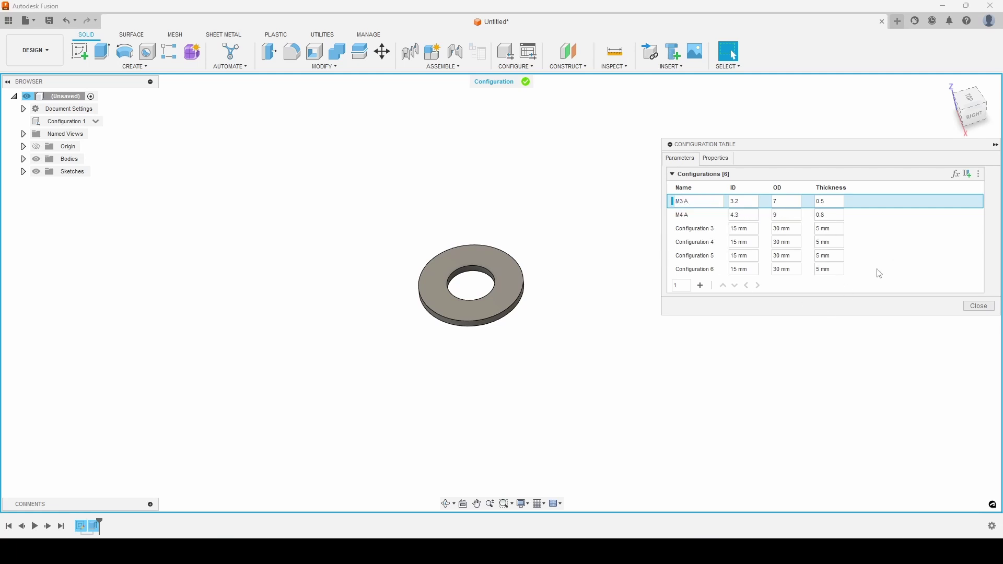
{"action": "left_click", "coordinate": [700, 215]}
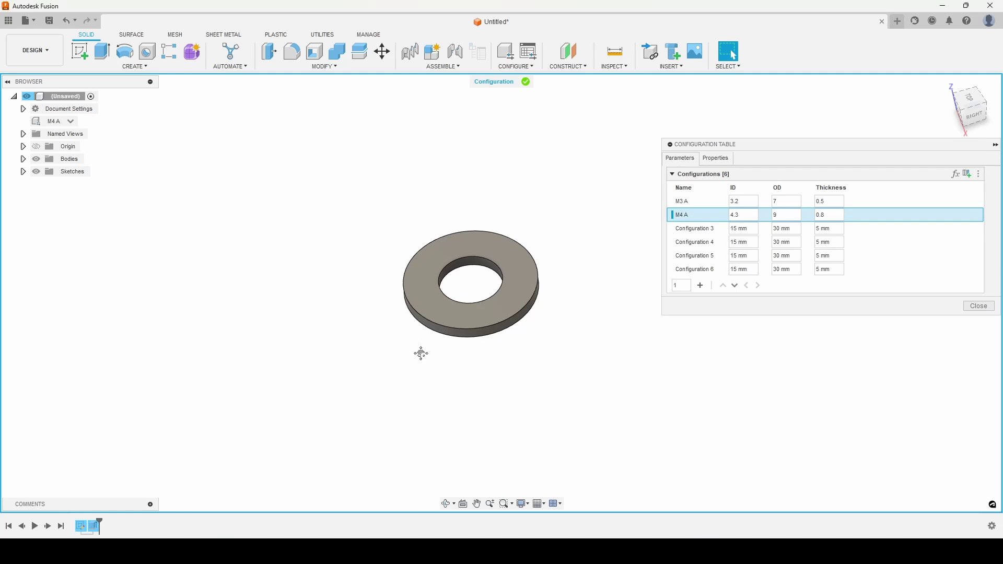
{"action": "scroll", "coordinate": [502, 327], "scroll_direction": "up", "scroll_amount": 5}
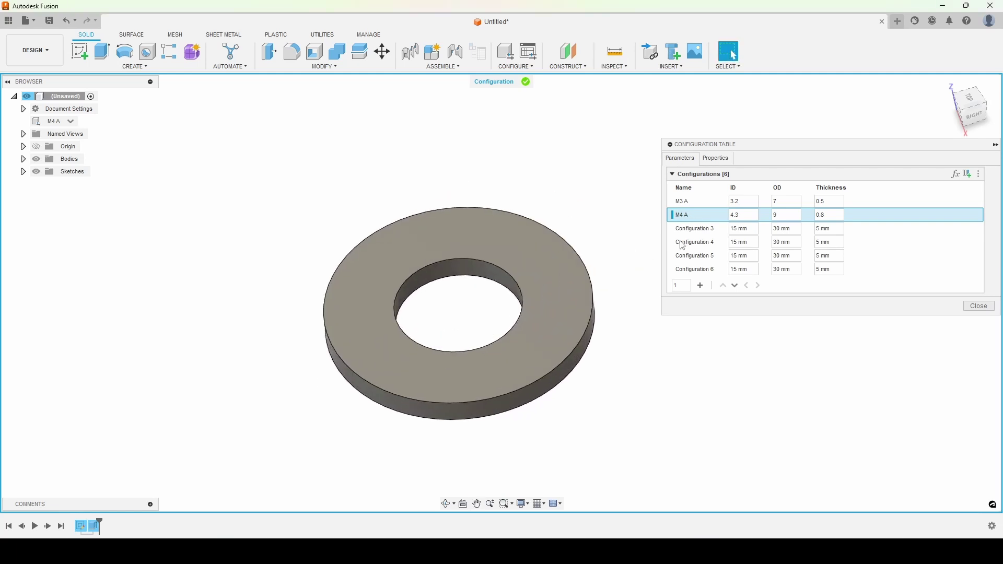
{"action": "left_click", "coordinate": [753, 228]}
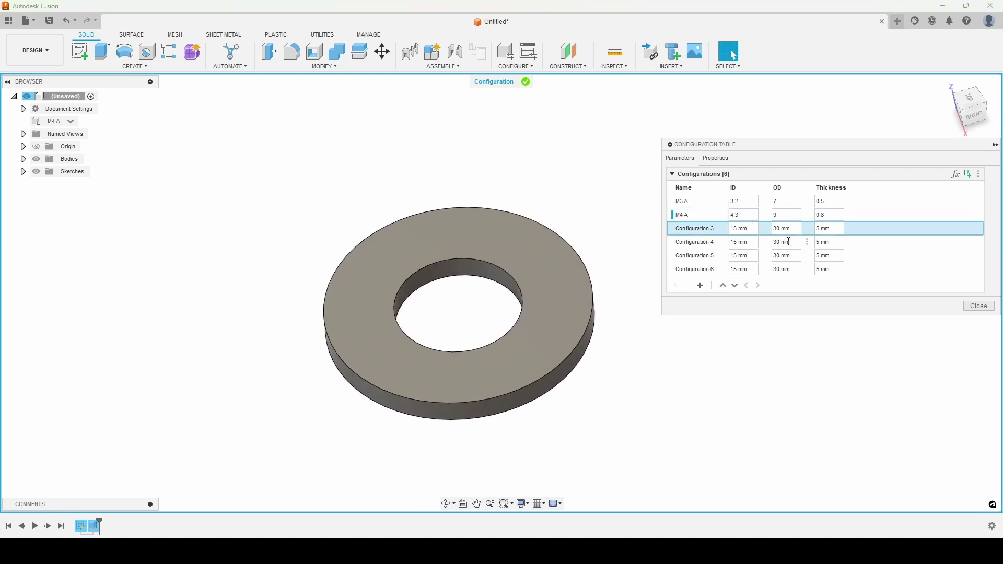
{"action": "left_click", "coordinate": [751, 242]}
{"action": "left_click", "coordinate": [750, 256]}
{"action": "left_click", "coordinate": [753, 269]}
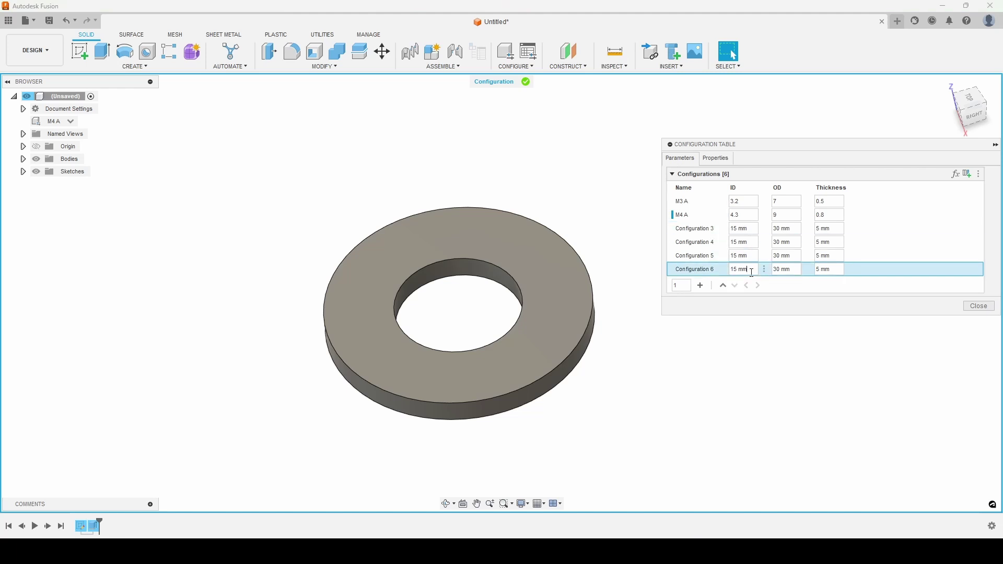
{"action": "left_click", "coordinate": [713, 230]}
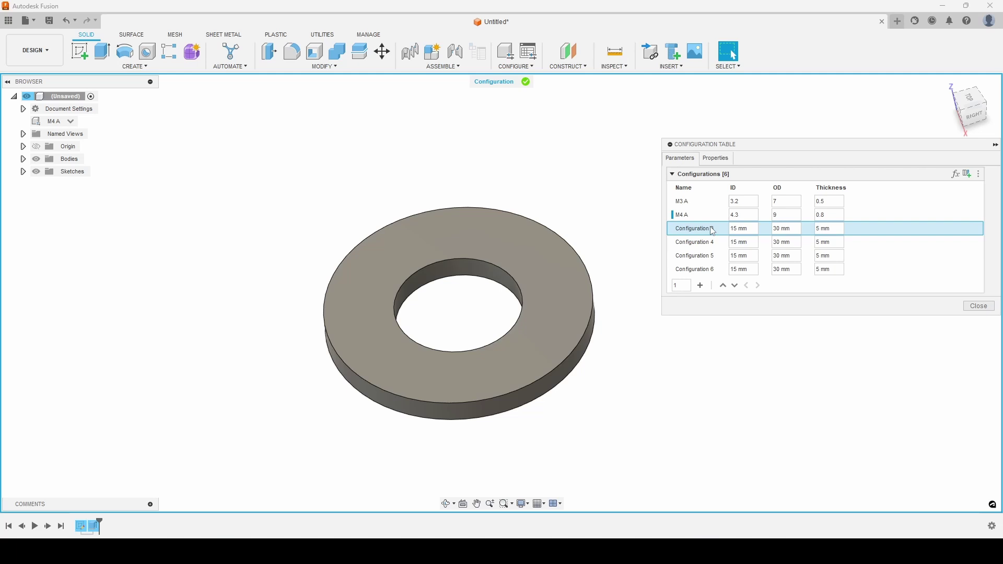
{"action": "scroll", "coordinate": [581, 355], "scroll_direction": "up", "scroll_amount": 1}
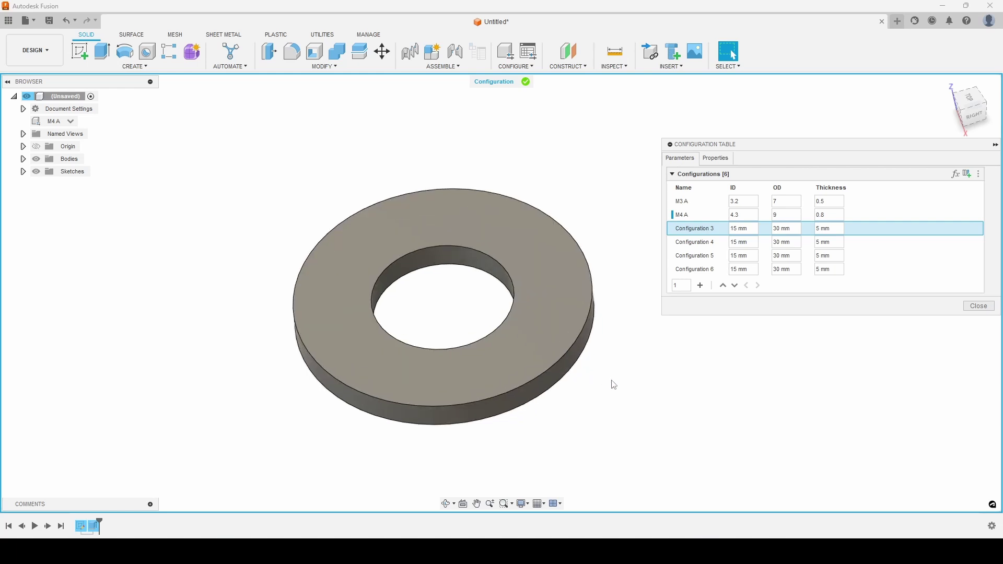
{"action": "scroll", "coordinate": [609, 352], "scroll_direction": "up", "scroll_amount": 1}
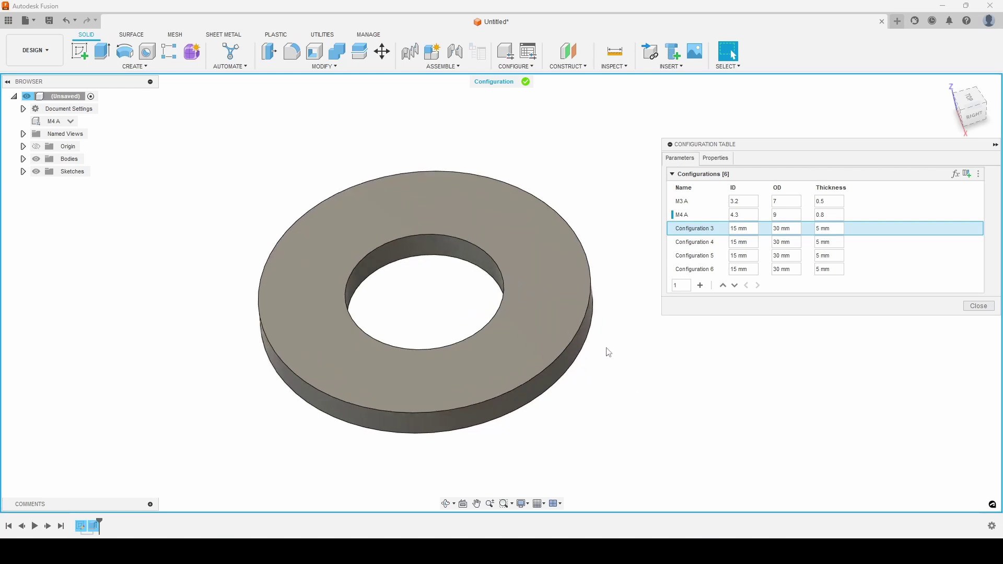